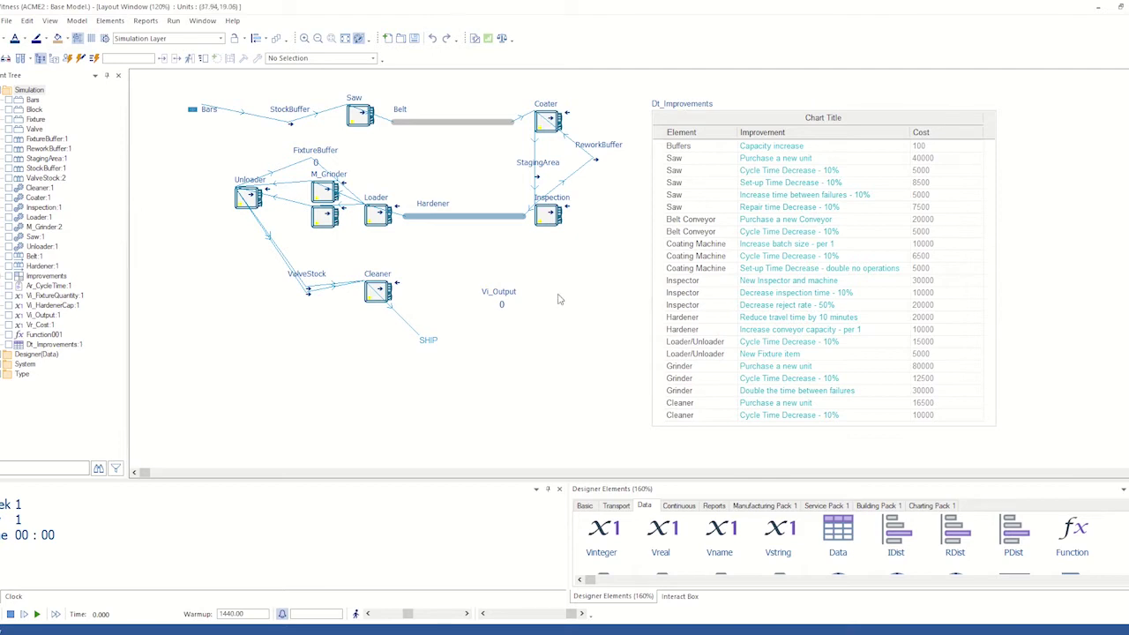
# Expand Improvements and confirm the Hardener conveyor's index time uses Improvements.Vi_HardenerCT
pyautogui.click(3, 281)
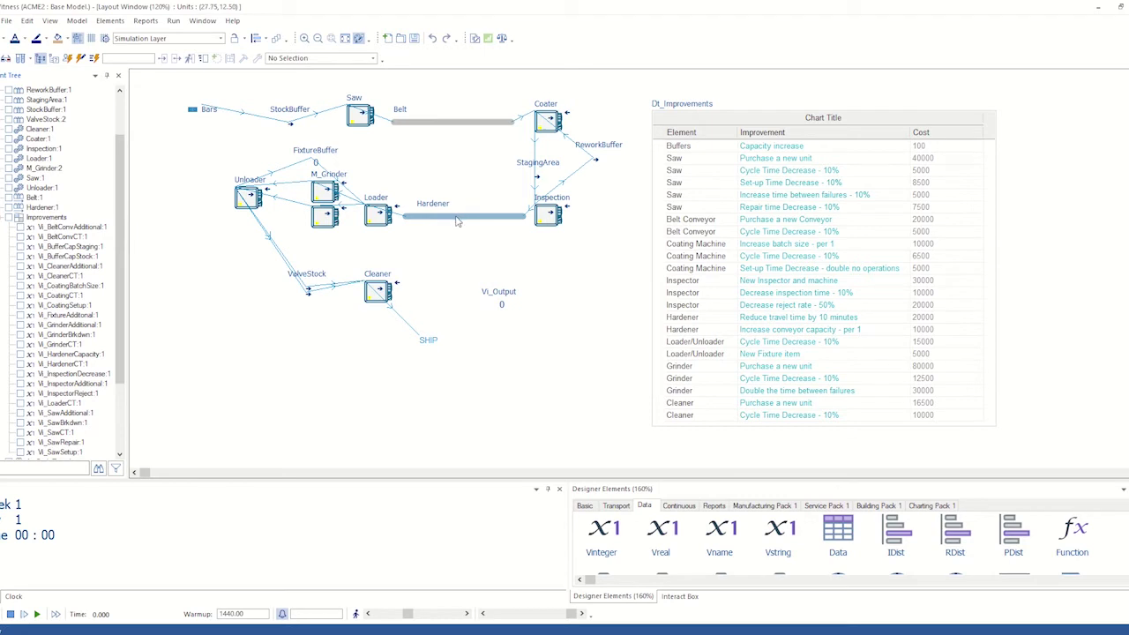
pyautogui.doubleClick(458, 219)
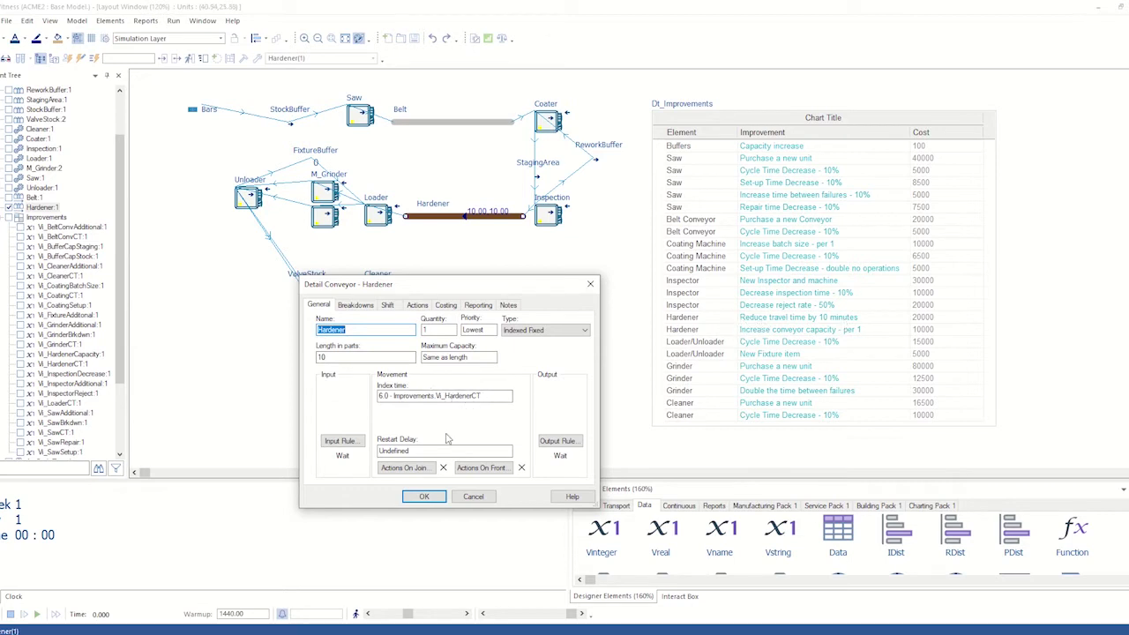
pyautogui.click(424, 497)
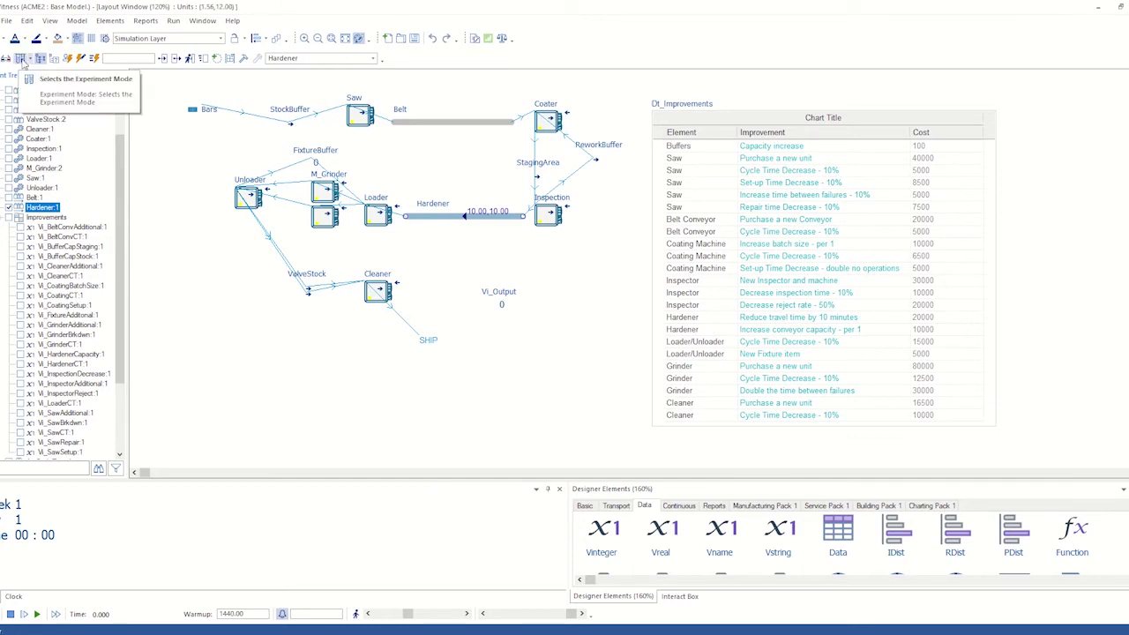
# Launch the Experimenter in Advanced Experiment Mode and load Full Experiment.wexp
pyautogui.click(78, 23)
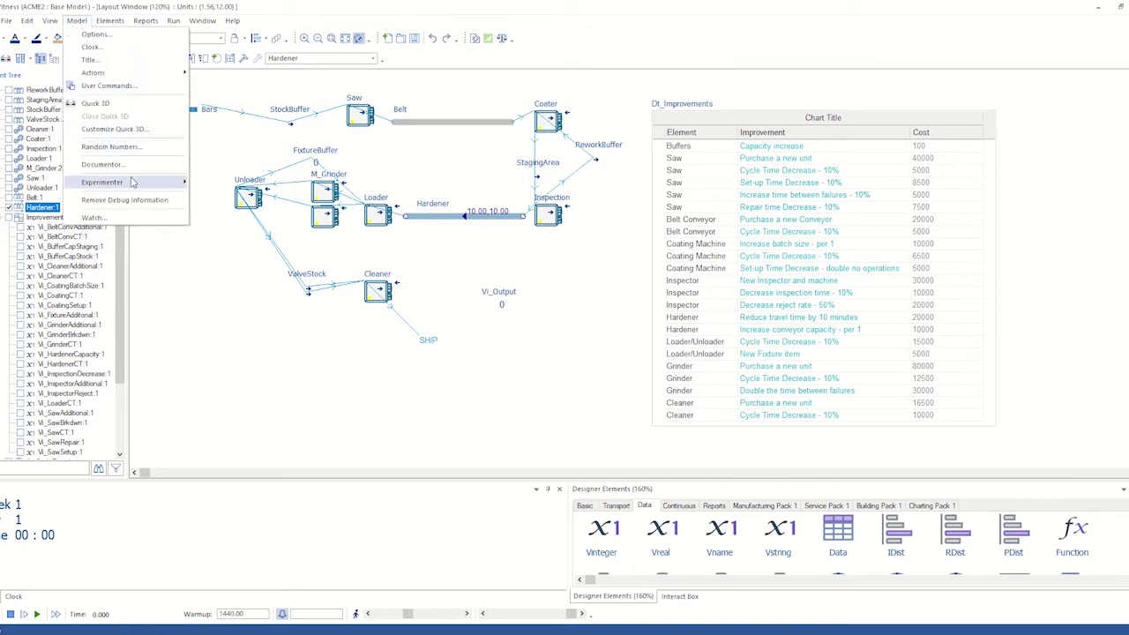
pyautogui.moveTo(150, 183)
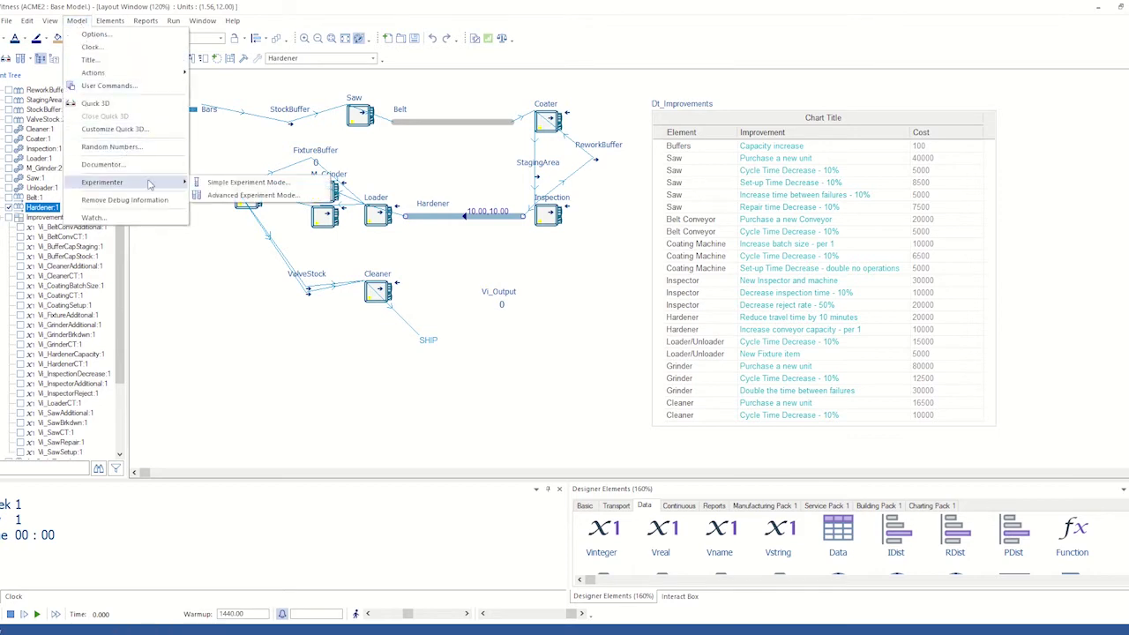
pyautogui.click(243, 195)
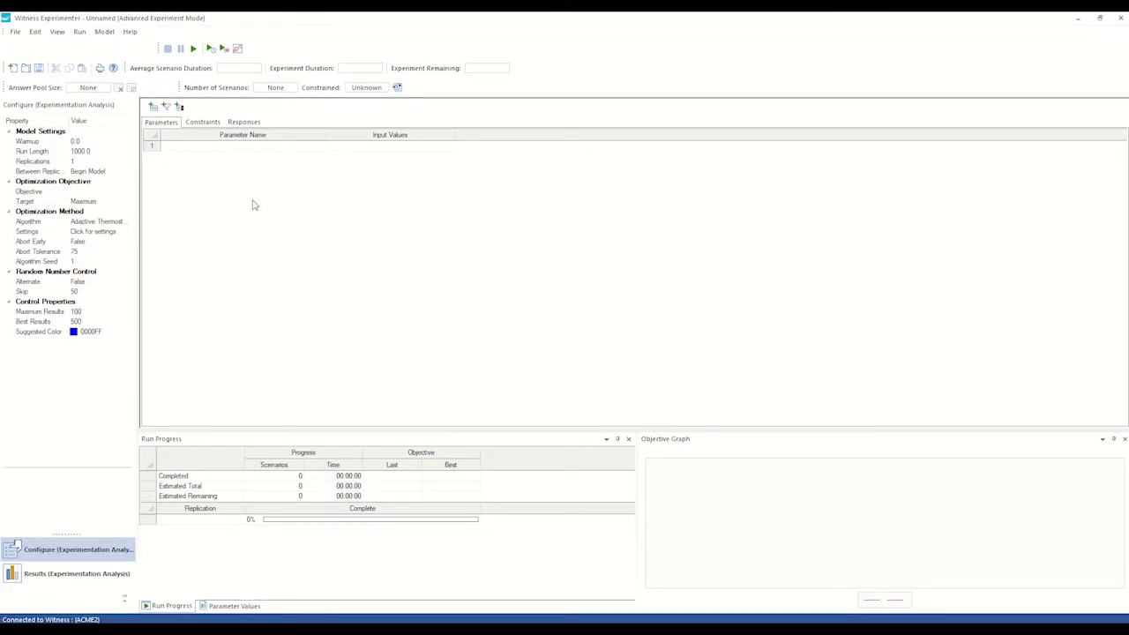
pyautogui.click(27, 68)
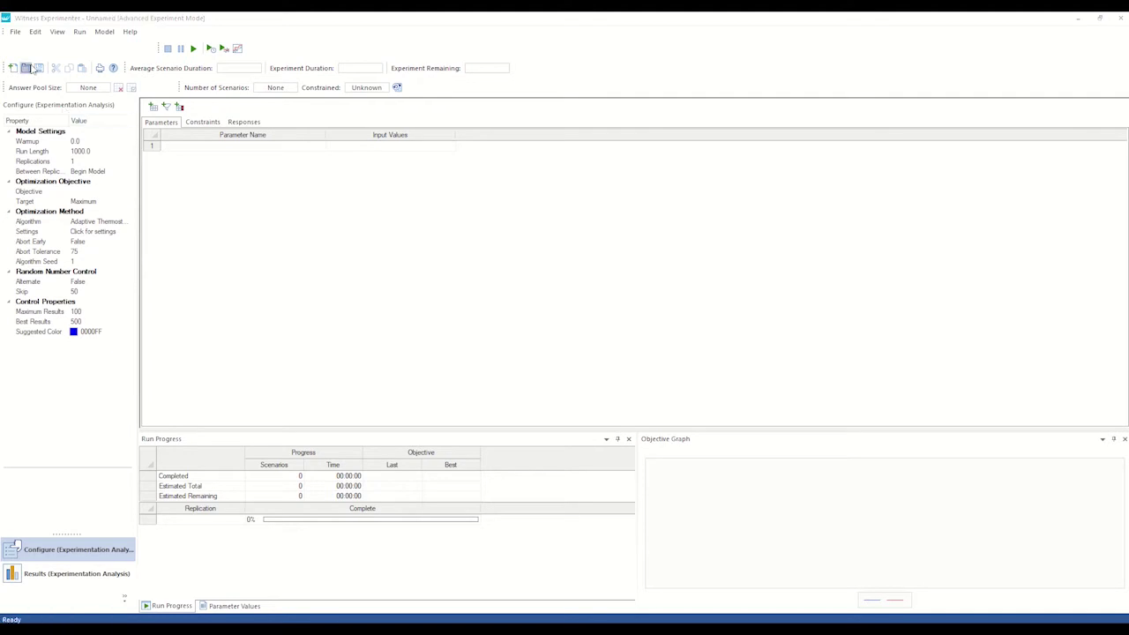
pyautogui.doubleClick(706, 271)
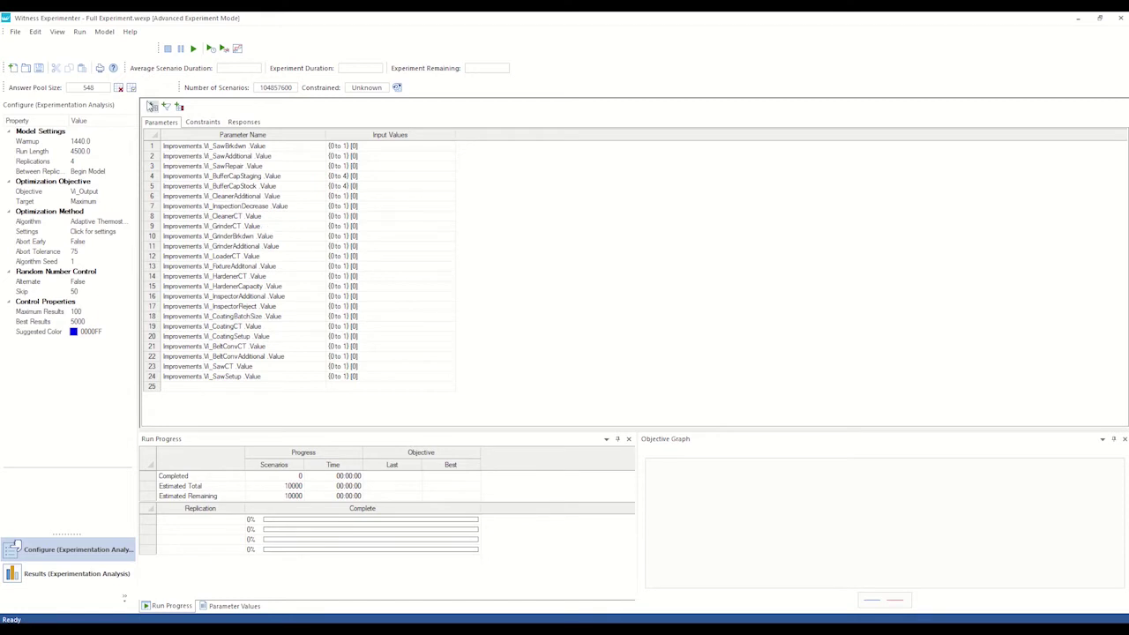
pyautogui.click(152, 106)
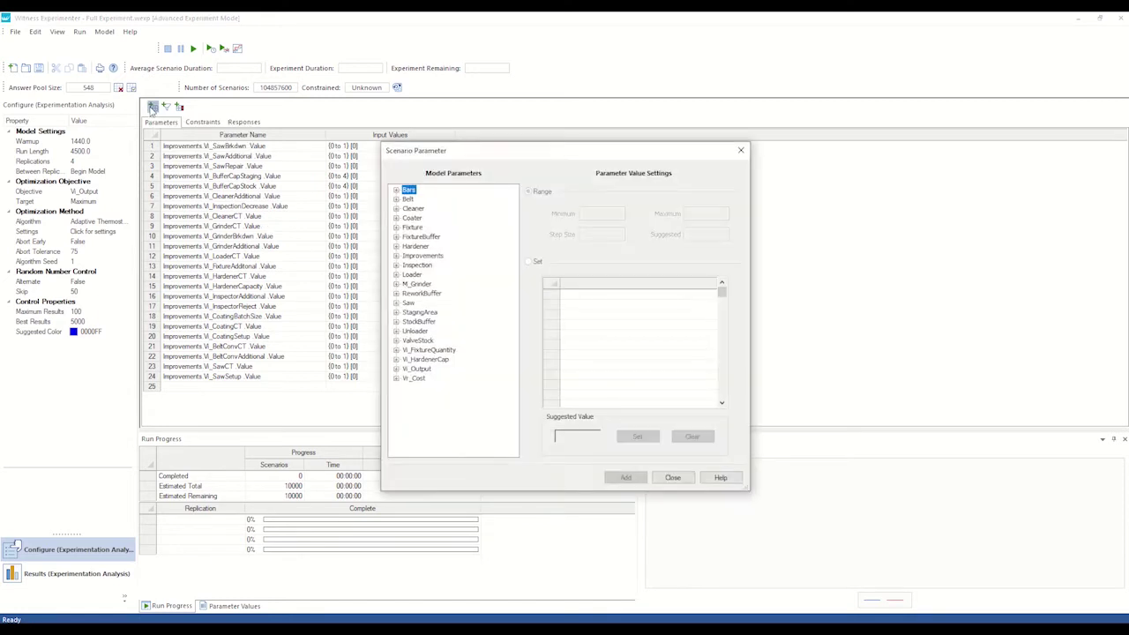
pyautogui.click(396, 255)
pyautogui.click(408, 228)
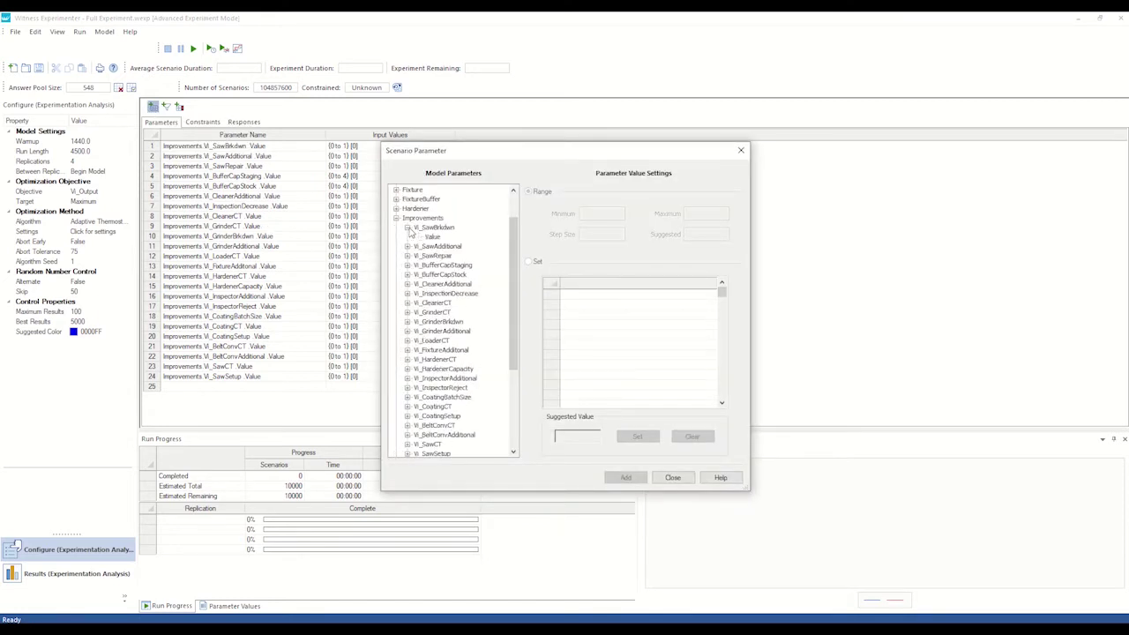
pyautogui.click(432, 237)
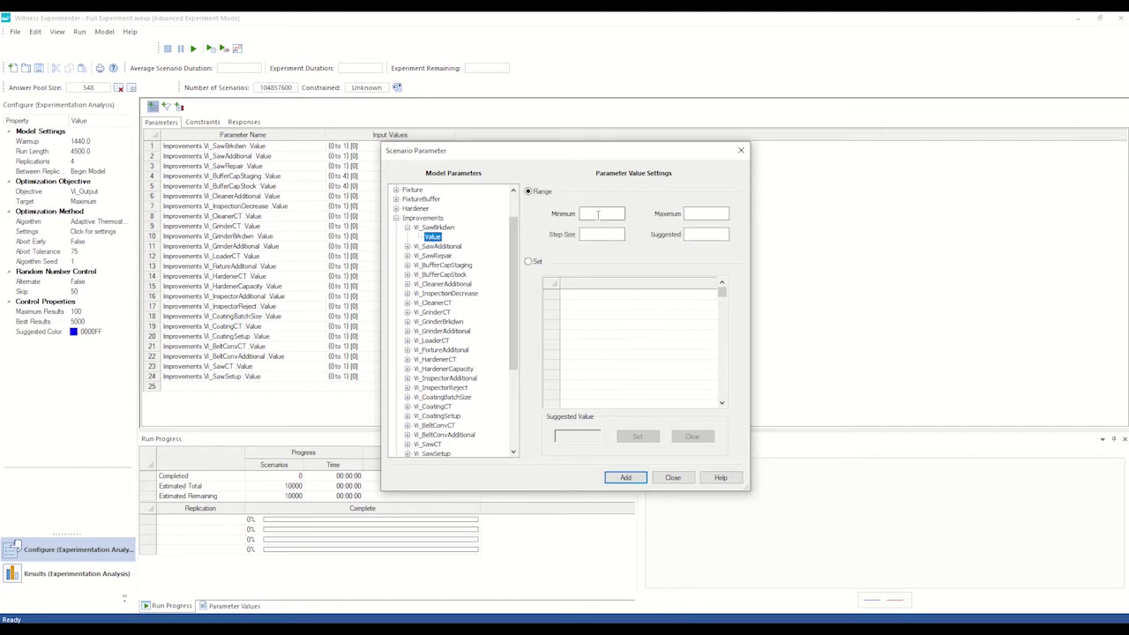
pyautogui.click(599, 214)
pyautogui.write('0')
pyautogui.click(709, 211)
pyautogui.write('1')
pyautogui.click(668, 479)
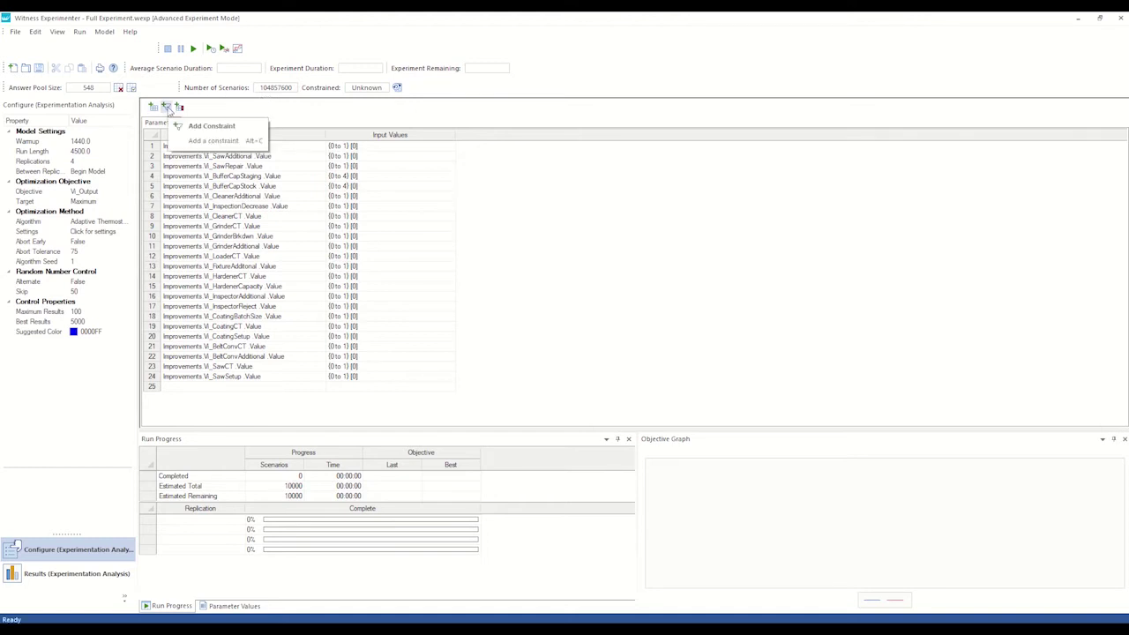
# Review both improvement-cost constraints, at most 100000 and at least 85000, then close the editor
pyautogui.click(166, 107)
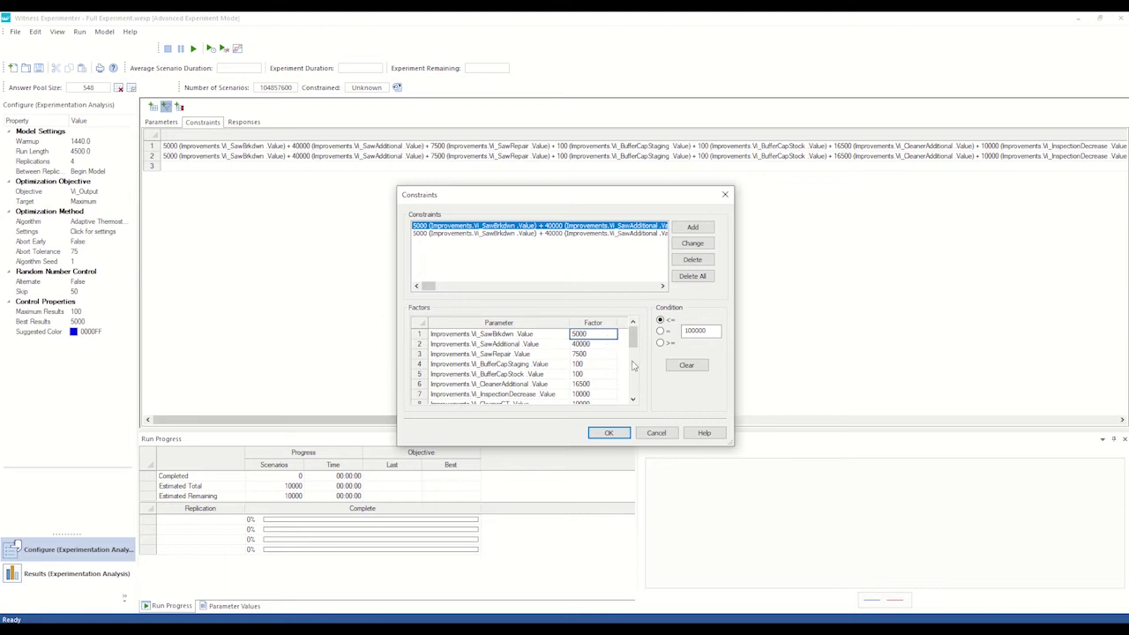
pyautogui.moveTo(635, 346); pyautogui.dragTo(637, 361)
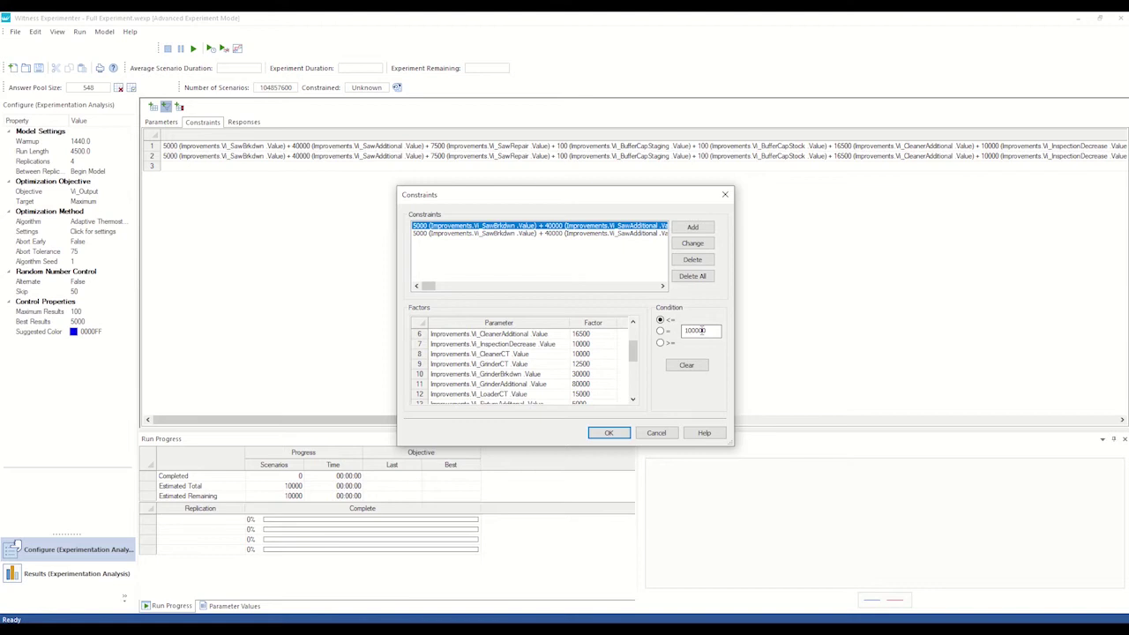
pyautogui.click(575, 234)
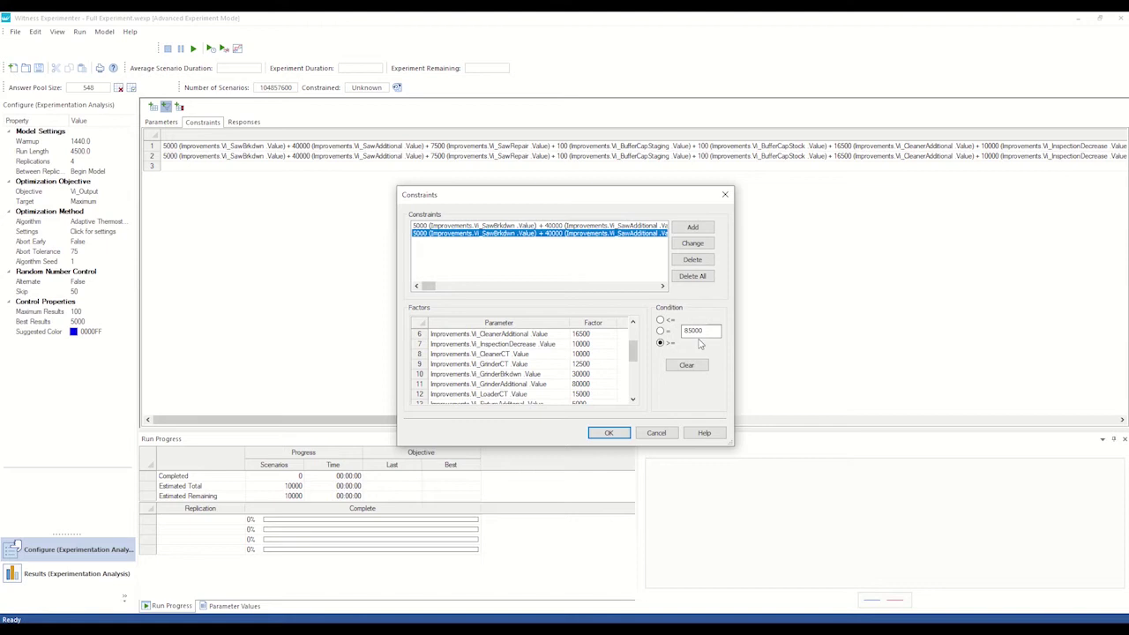
pyautogui.click(621, 438)
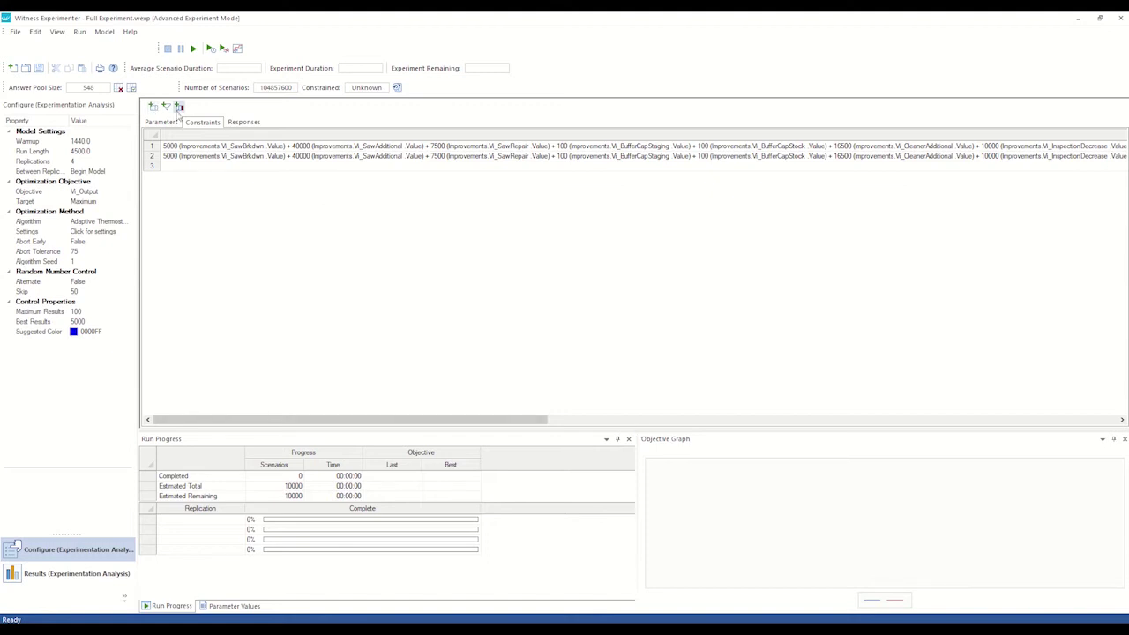
# Add Vi_Output as the experiment's single response
pyautogui.click(179, 107)
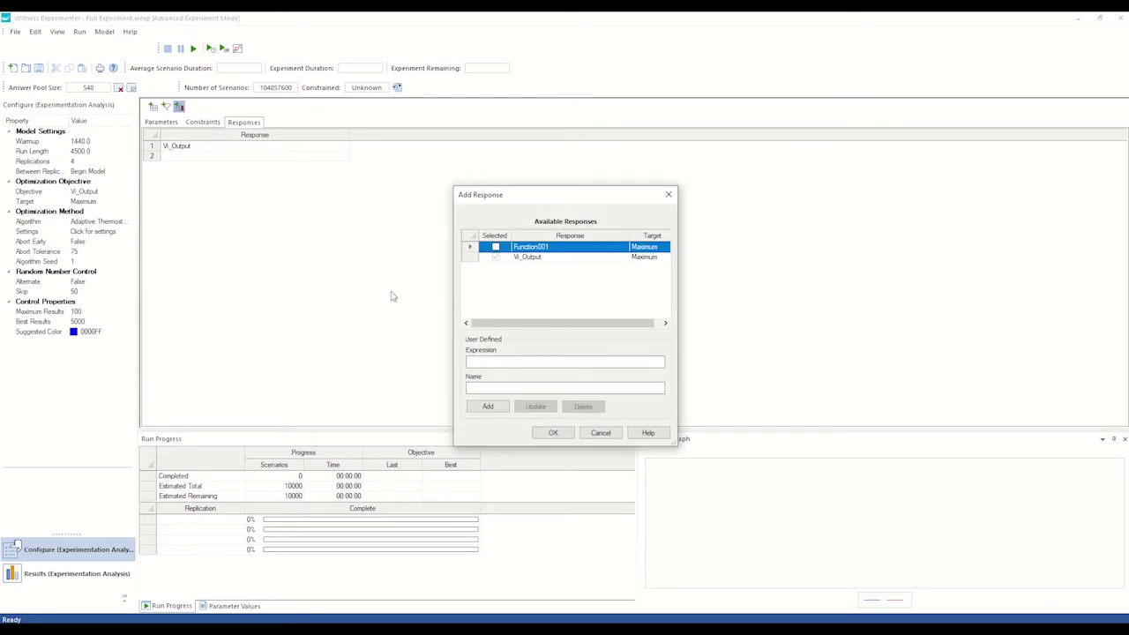
pyautogui.click(540, 259)
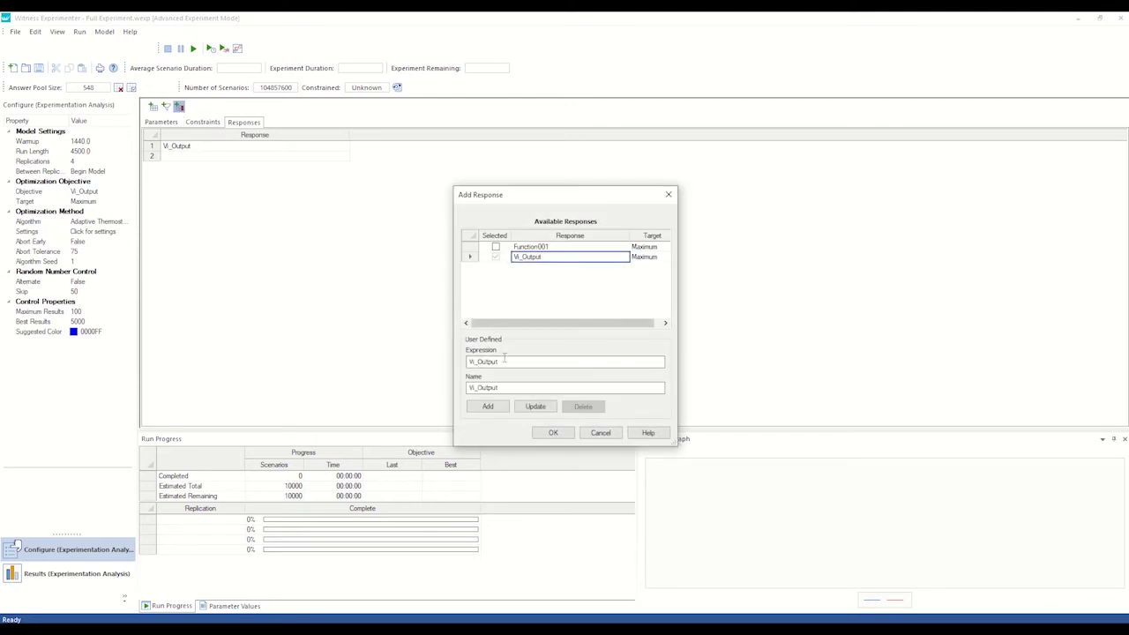
pyautogui.click(550, 434)
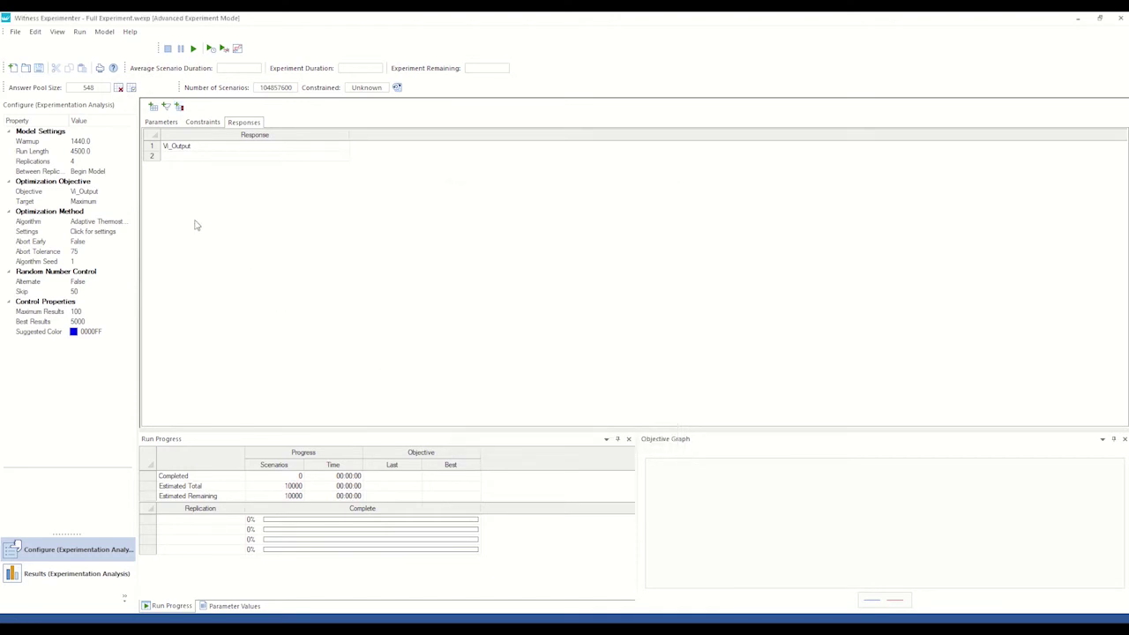
# Make Vi_Output the optimization objective with target Maximum
pyautogui.click(99, 192)
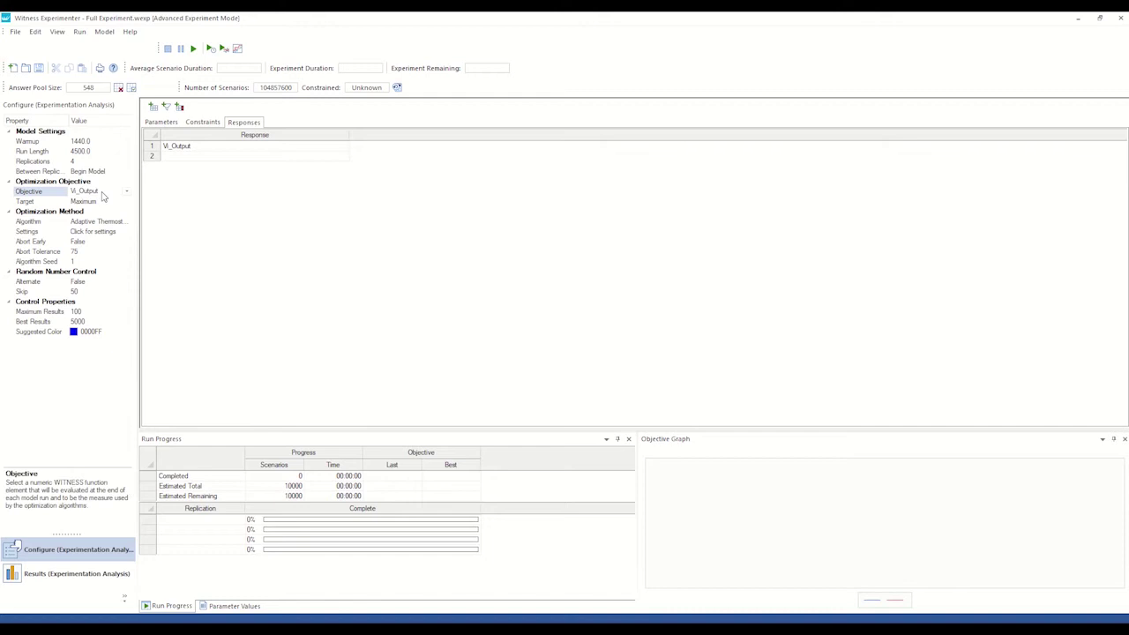
pyautogui.click(126, 192)
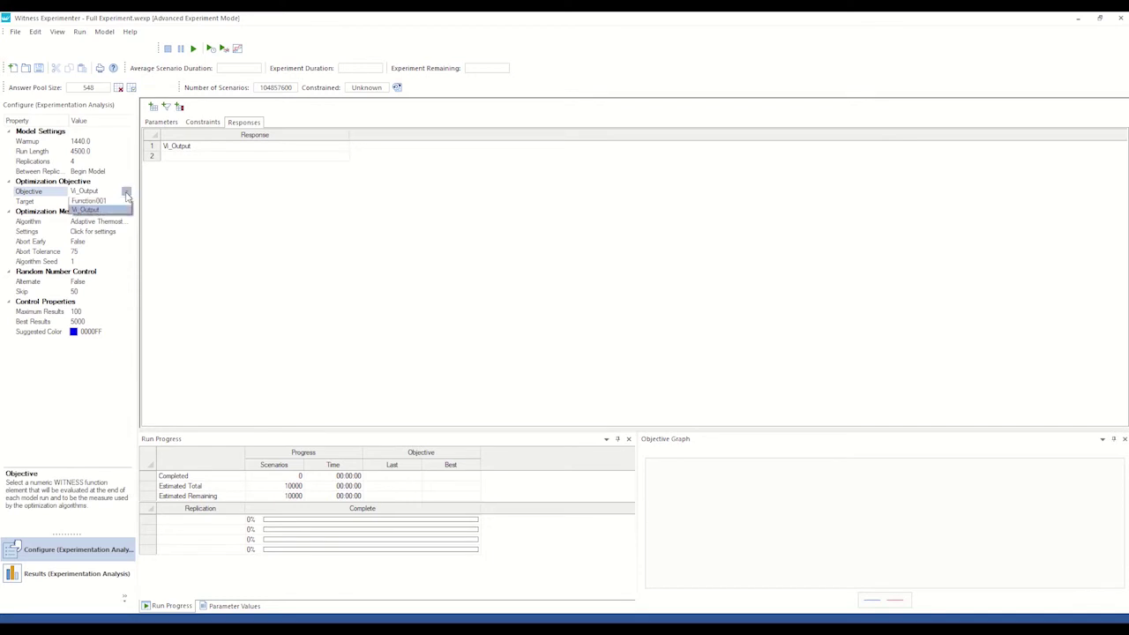
pyautogui.click(111, 210)
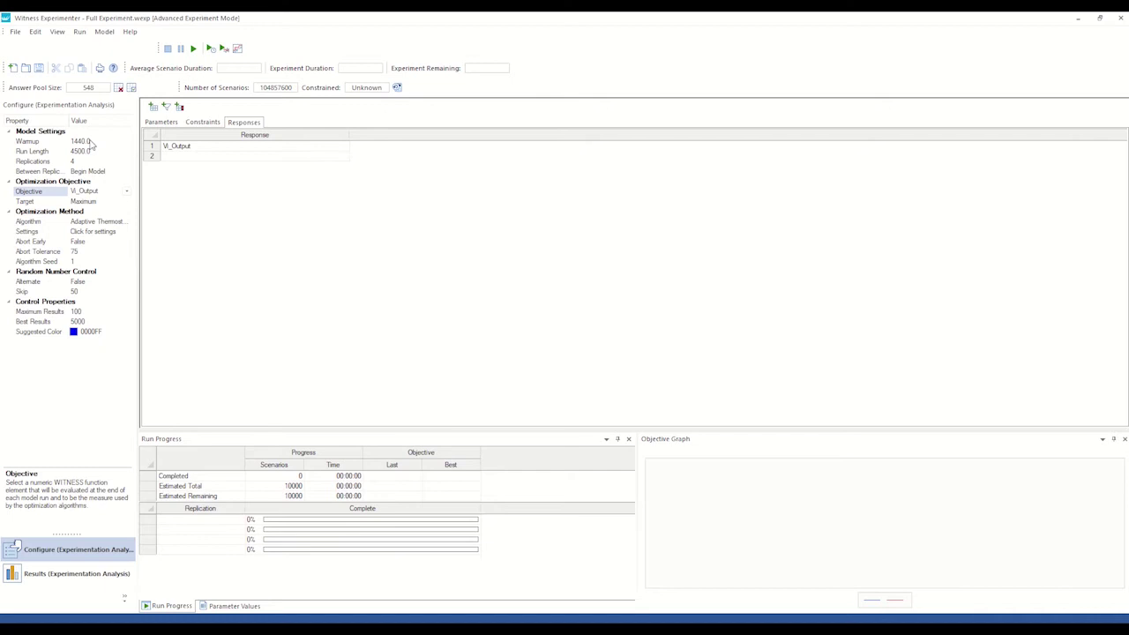
pyautogui.click(114, 232)
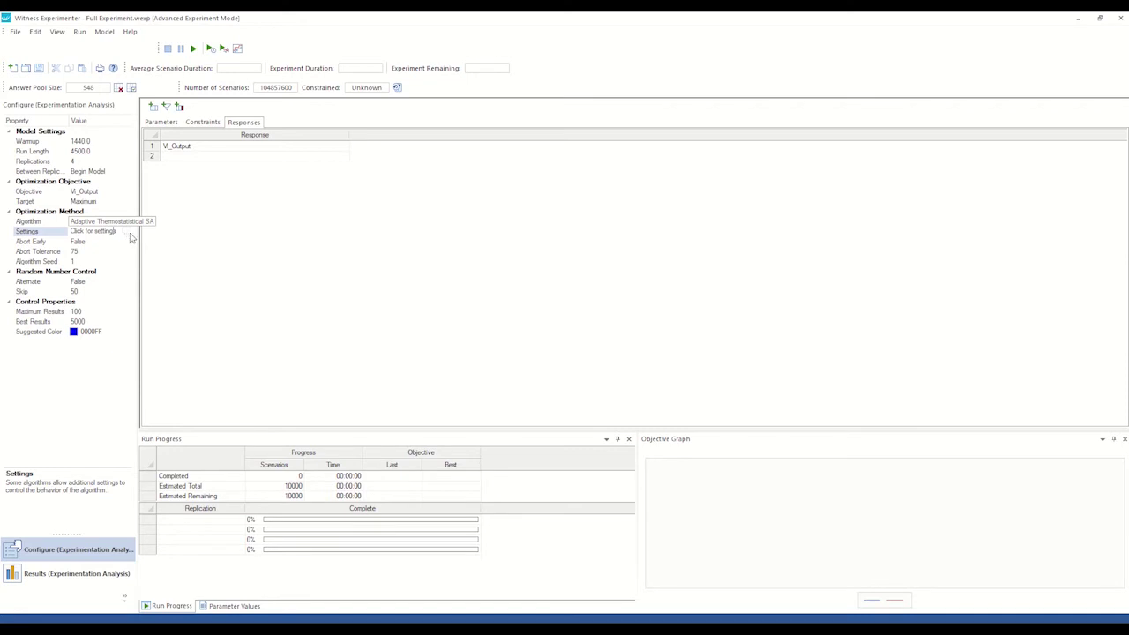
# Edit the annealing's Maximum Moves without Improvement value (2500), then run the optimization experiment
pyautogui.click(129, 237)
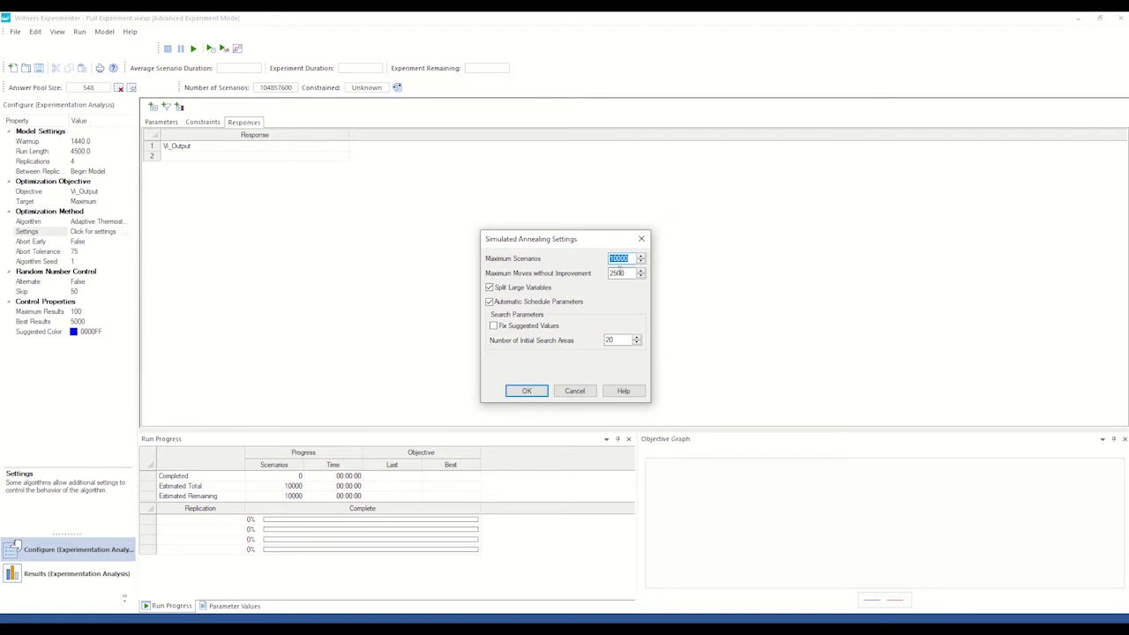
pyautogui.moveTo(626, 272); pyautogui.dragTo(611, 278)
pyautogui.click(615, 274)
pyautogui.doubleClick(622, 274)
pyautogui.click(527, 391)
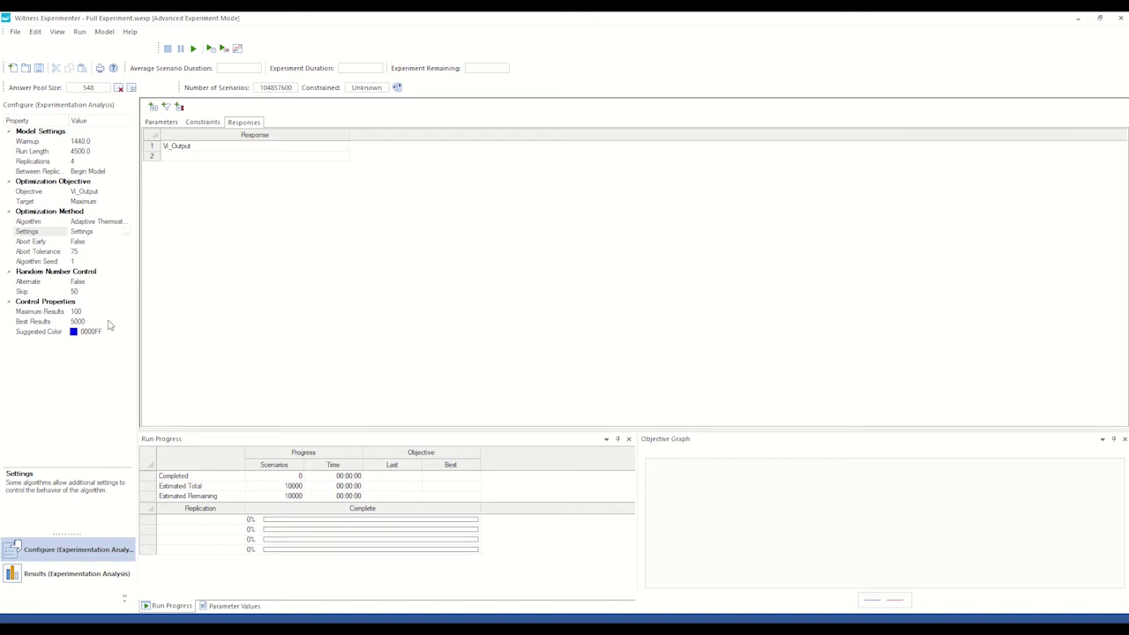
pyautogui.click(194, 49)
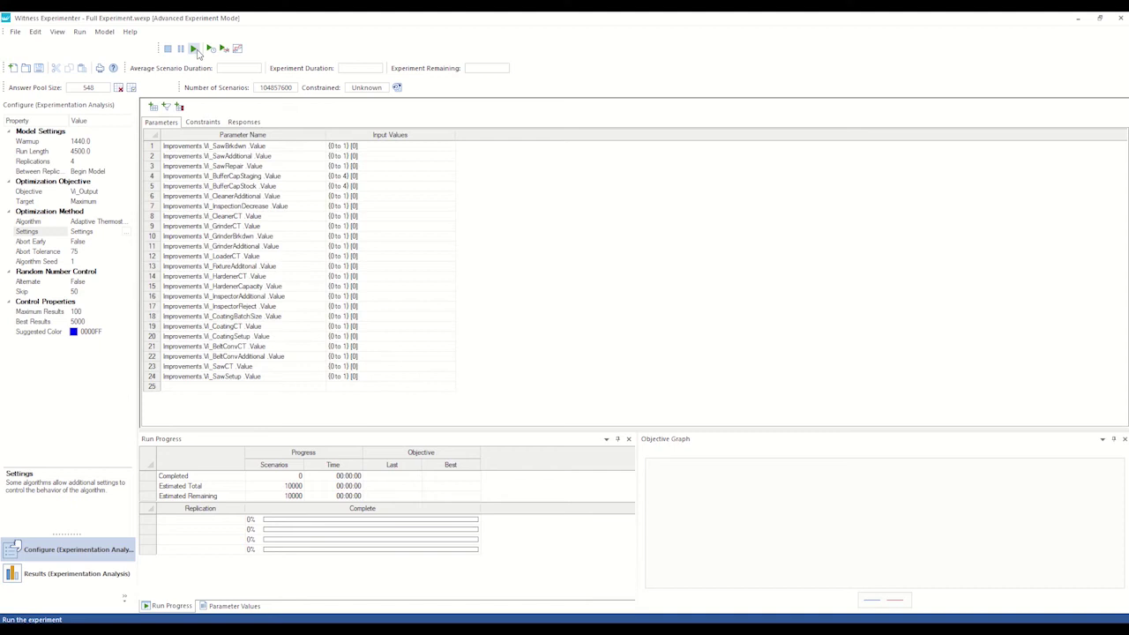
pyautogui.click(195, 50)
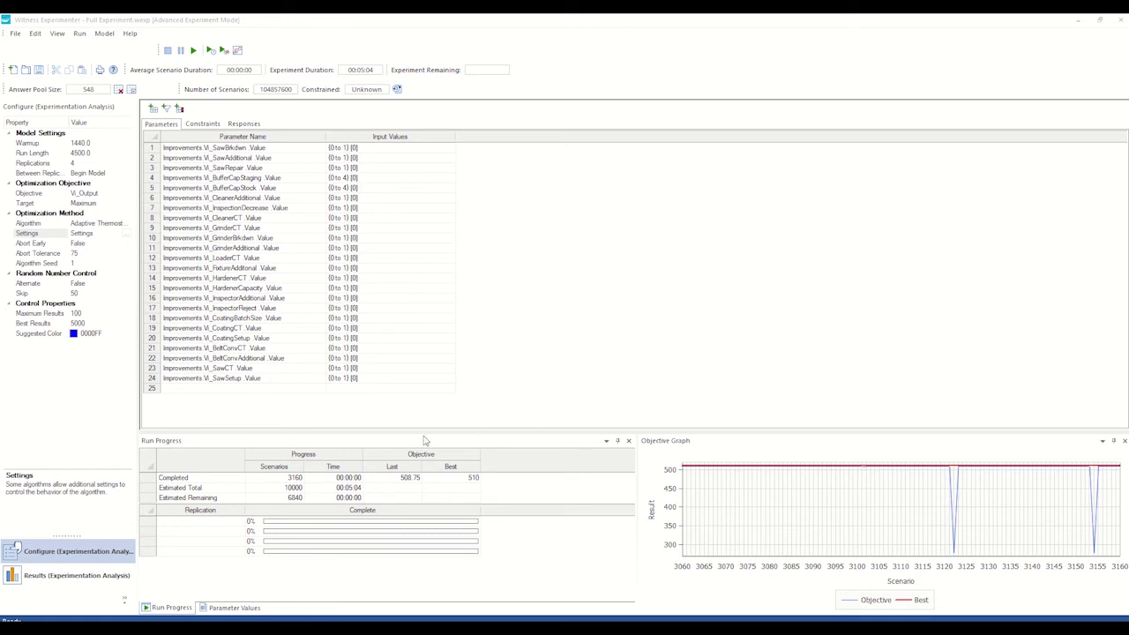
# Sort the results by Vi_Output descending and select the five scenarios scoring 510.000
pyautogui.click(52, 575)
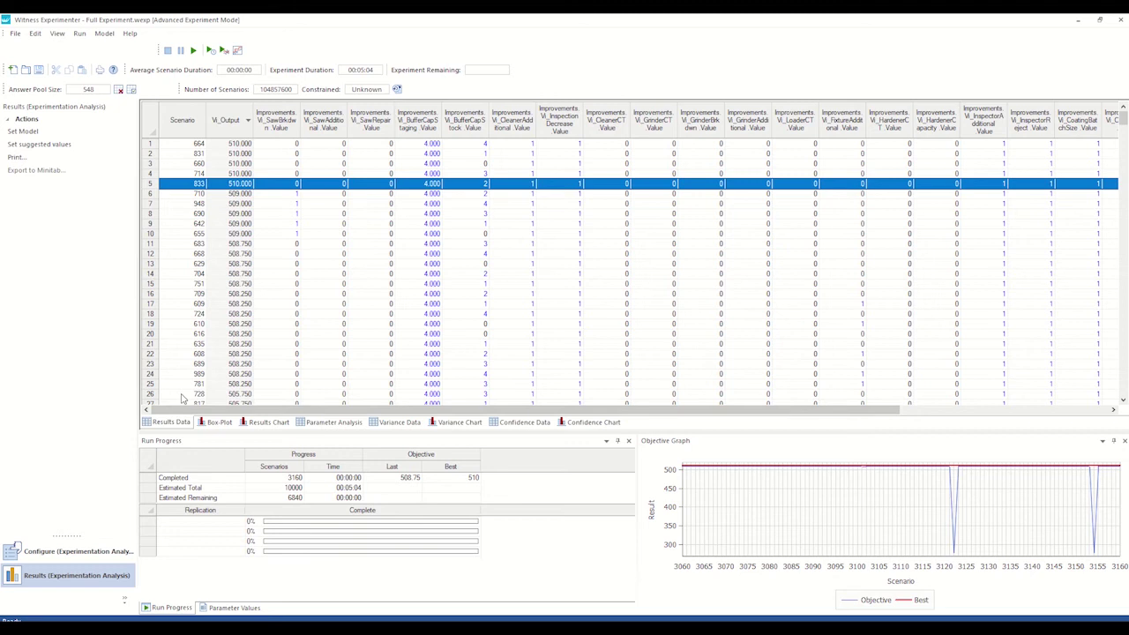
pyautogui.click(237, 122)
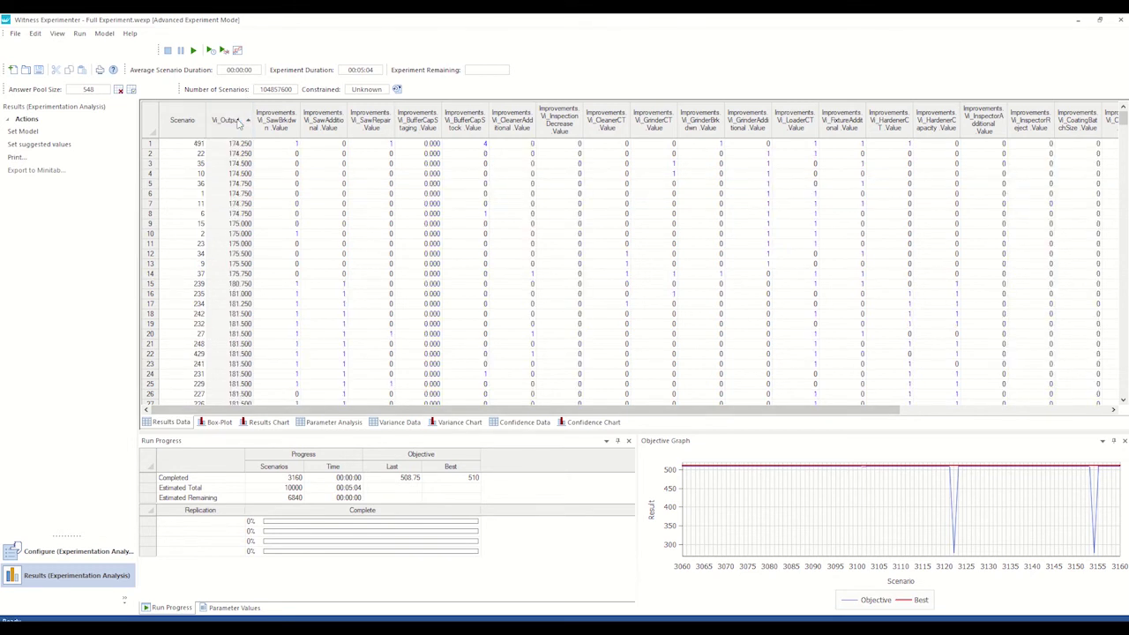
pyautogui.click(237, 122)
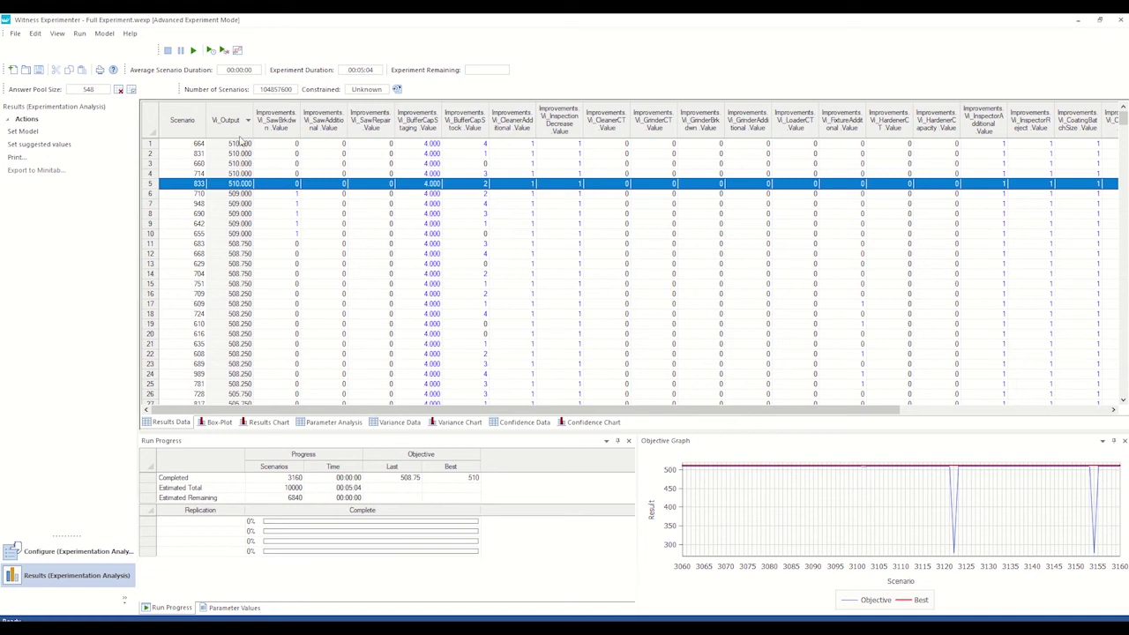
pyautogui.click(240, 144)
pyautogui.moveTo(240, 146); pyautogui.dragTo(241, 188)
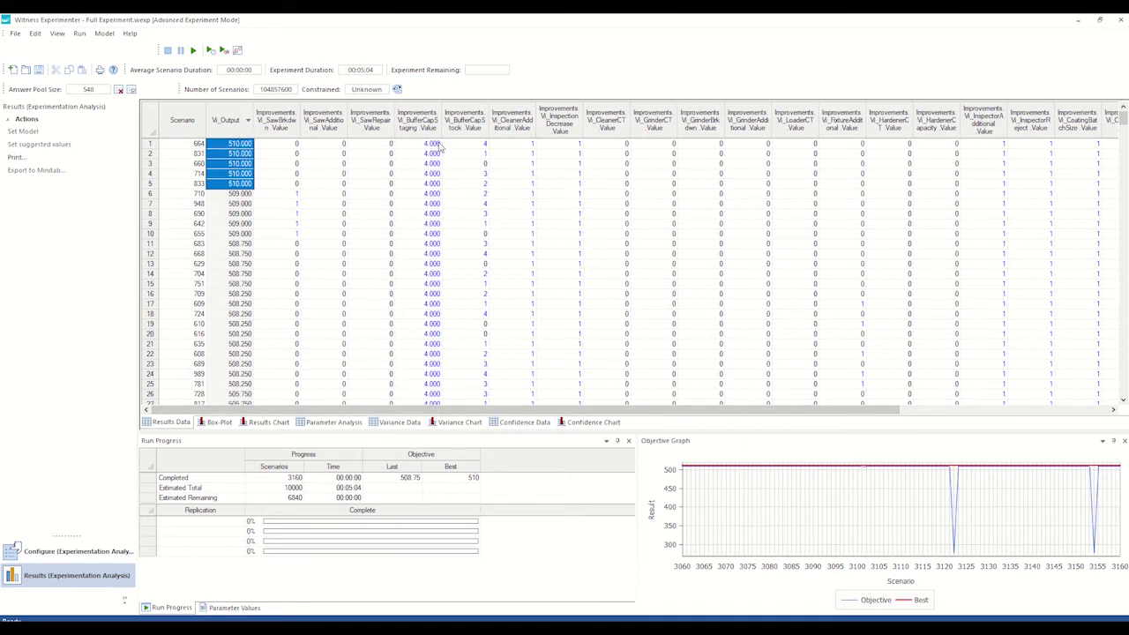
# Compare the top scenarios' Vi_BufferCapStock and CleanerAdditional parameter values
pyautogui.moveTo(472, 416); pyautogui.dragTo(729, 375)
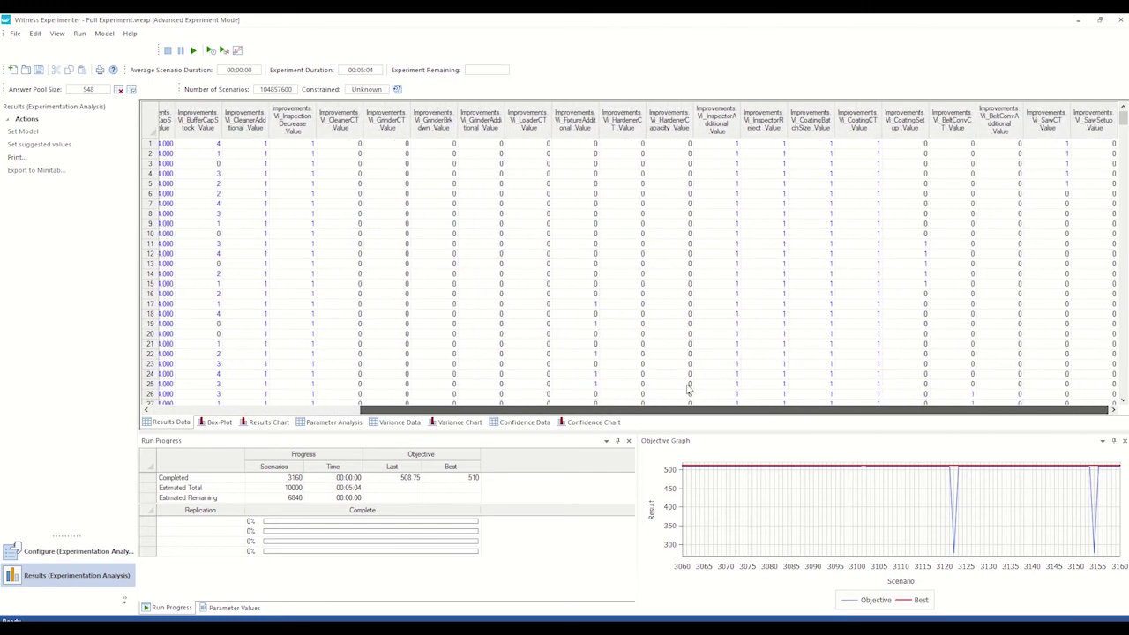
pyautogui.moveTo(689, 408); pyautogui.dragTo(476, 401)
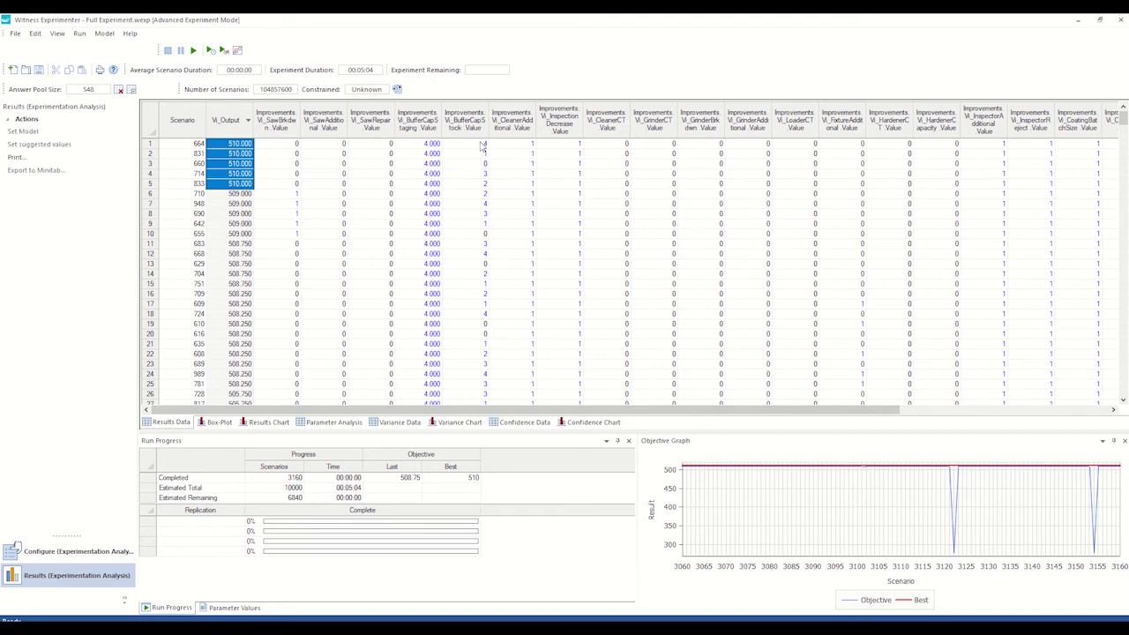
pyautogui.moveTo(481, 147); pyautogui.dragTo(481, 176)
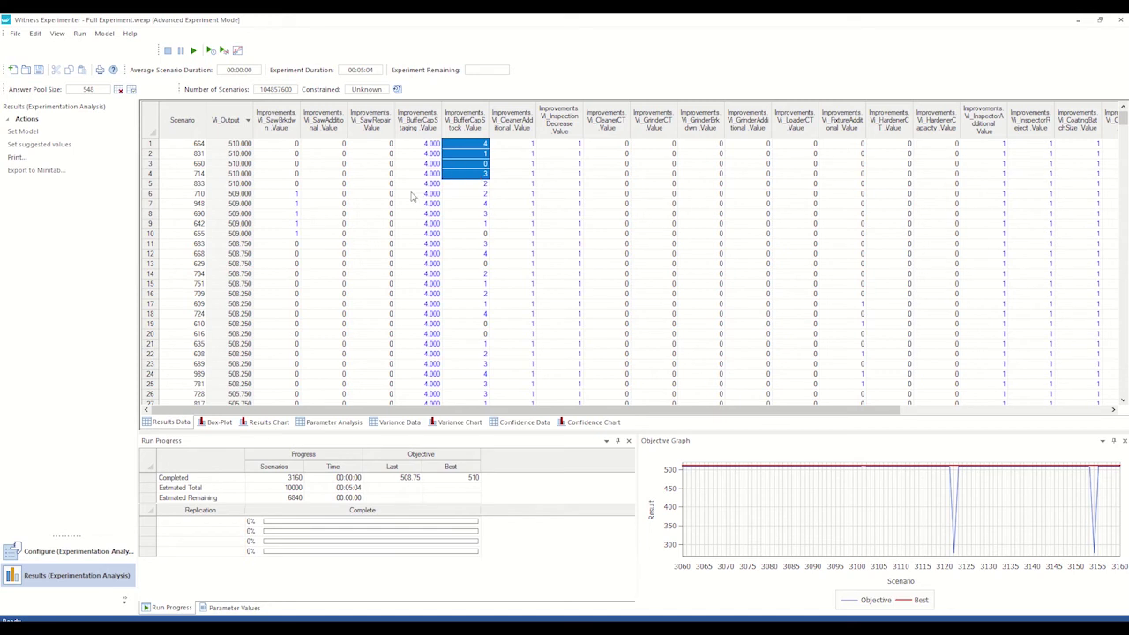
pyautogui.click(484, 184)
pyautogui.moveTo(485, 183); pyautogui.dragTo(521, 175)
pyautogui.click(517, 146)
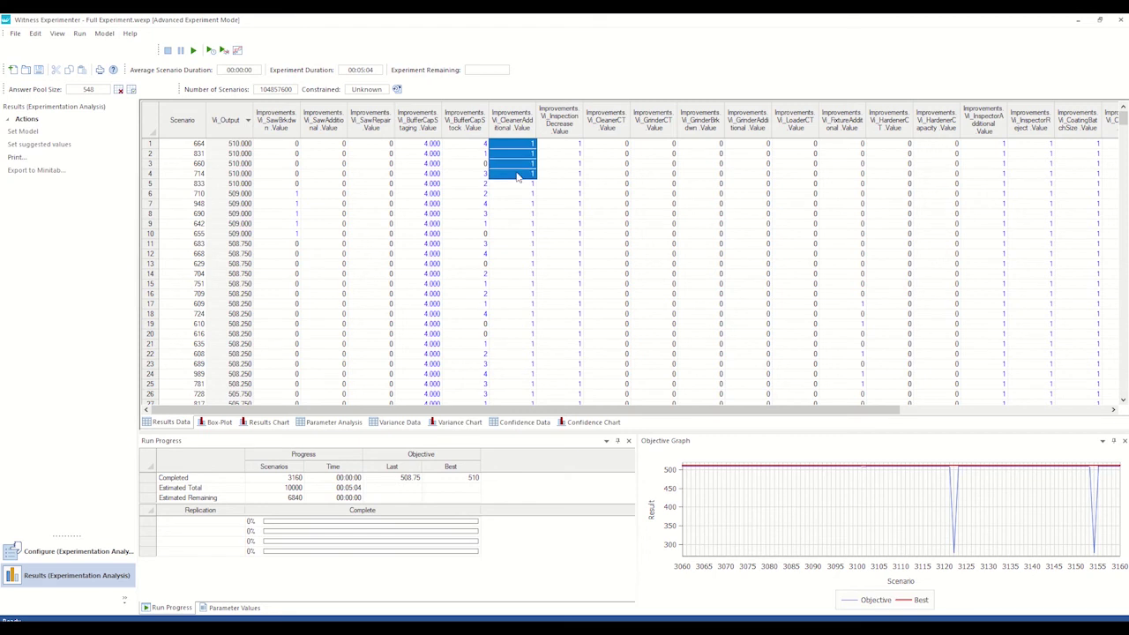
# Apply best scenario 664's parameter values to the model with Set Model, declining to run it
pyautogui.click(434, 145)
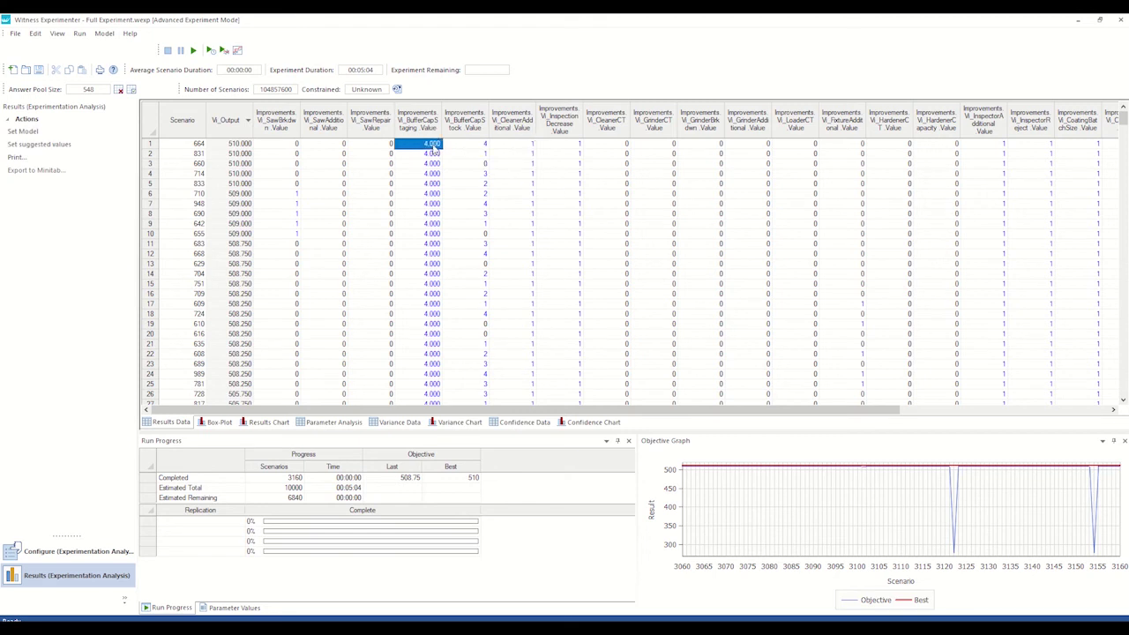
pyautogui.rightClick(433, 146)
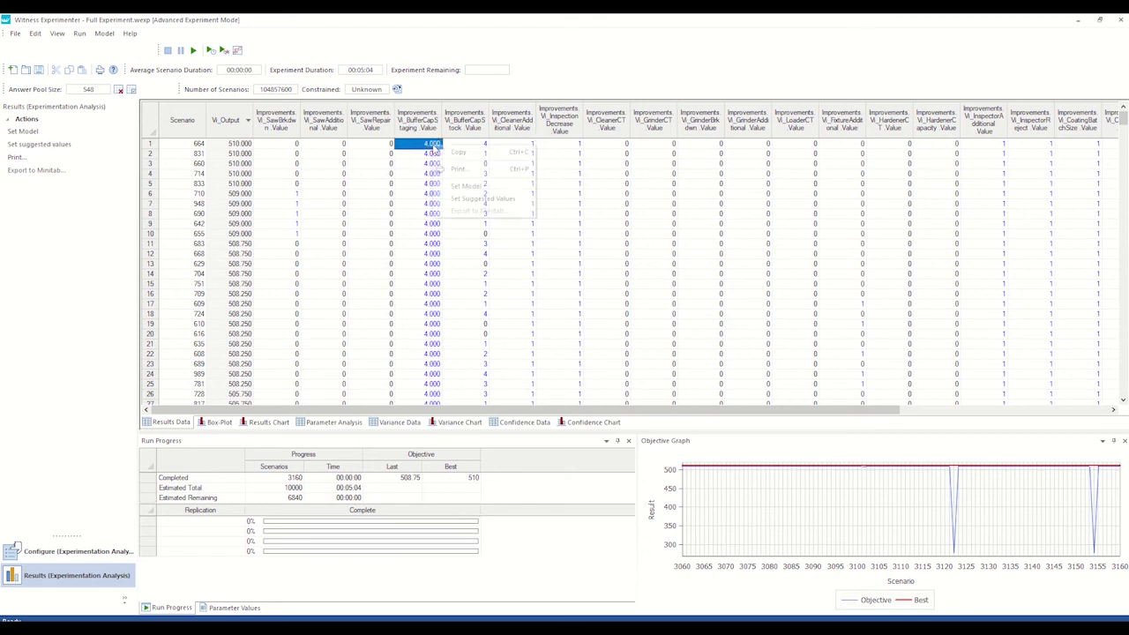
pyautogui.click(465, 187)
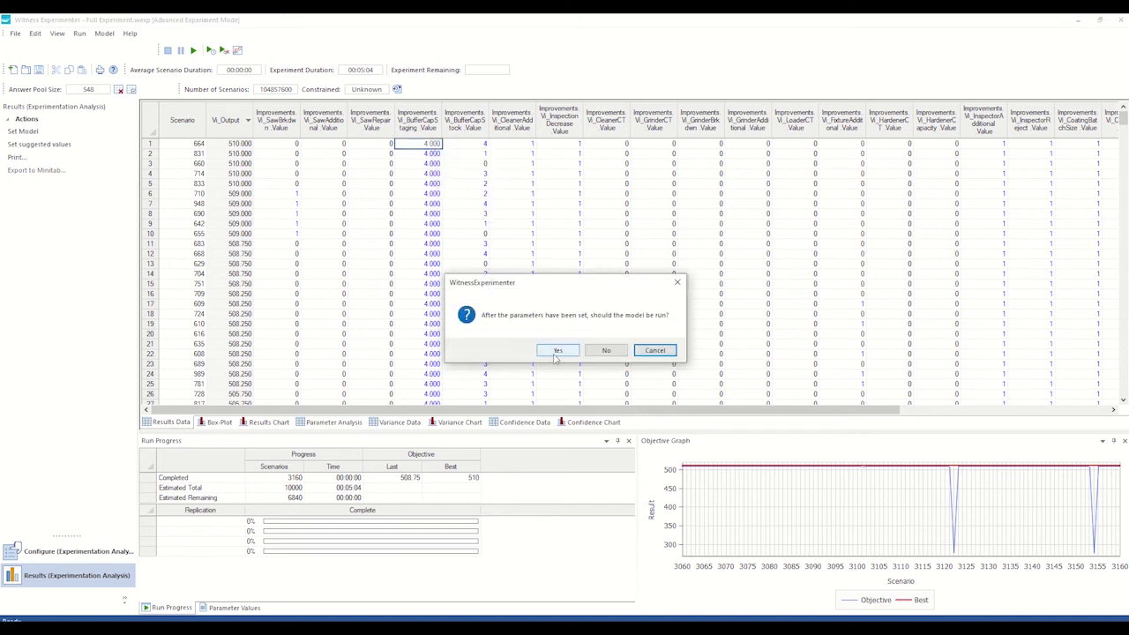
pyautogui.click(600, 353)
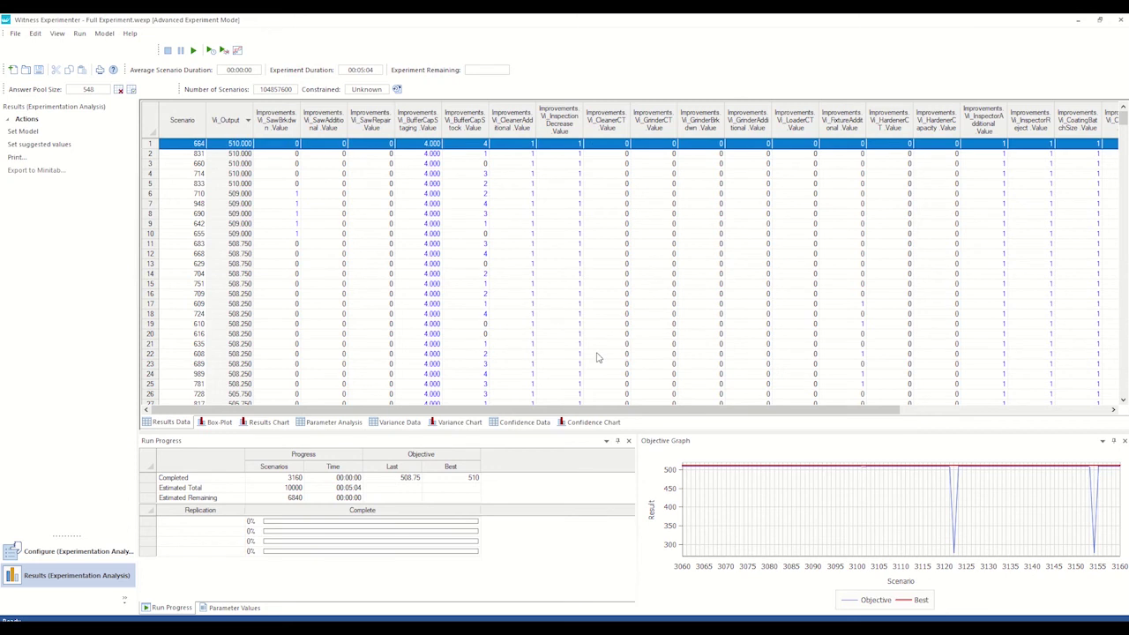
pyautogui.click(220, 423)
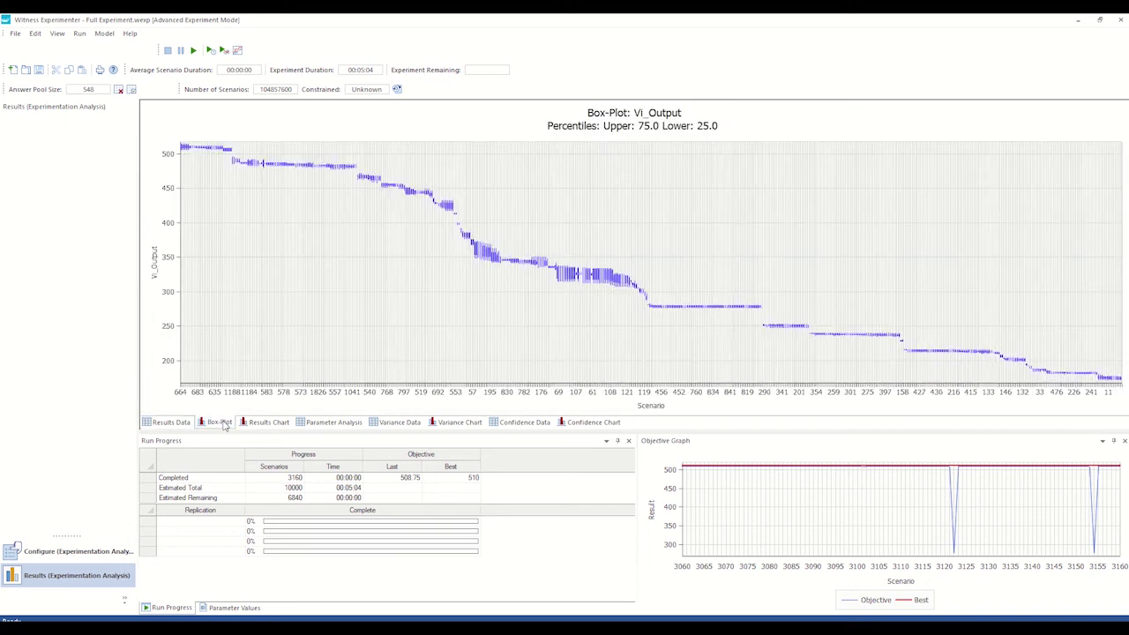
pyautogui.click(256, 422)
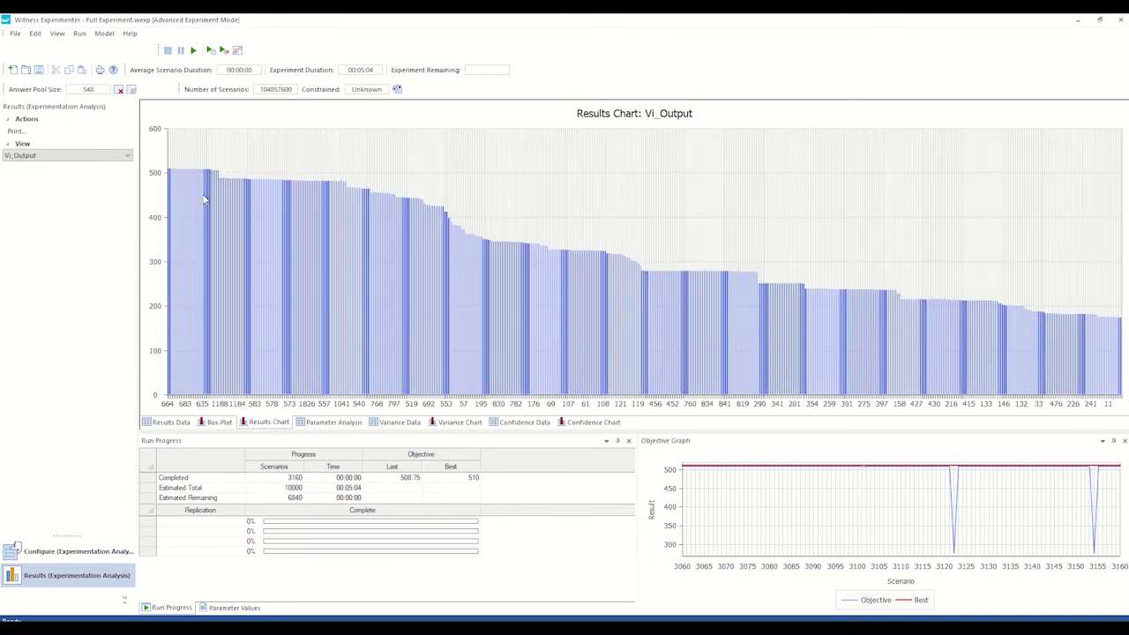
pyautogui.click(452, 422)
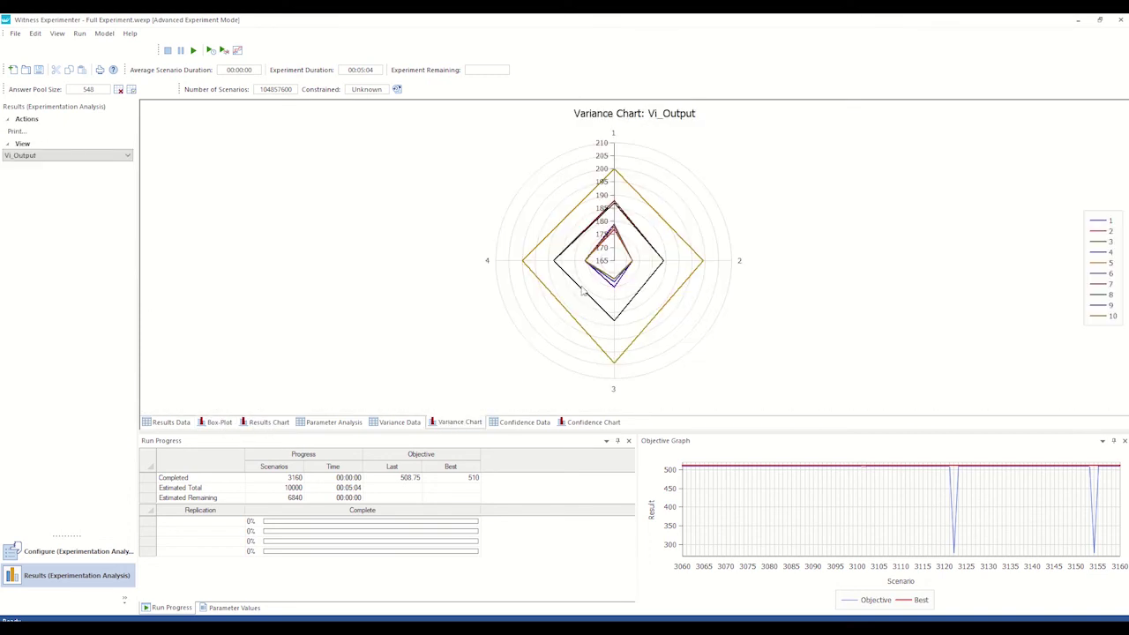
pyautogui.click(603, 423)
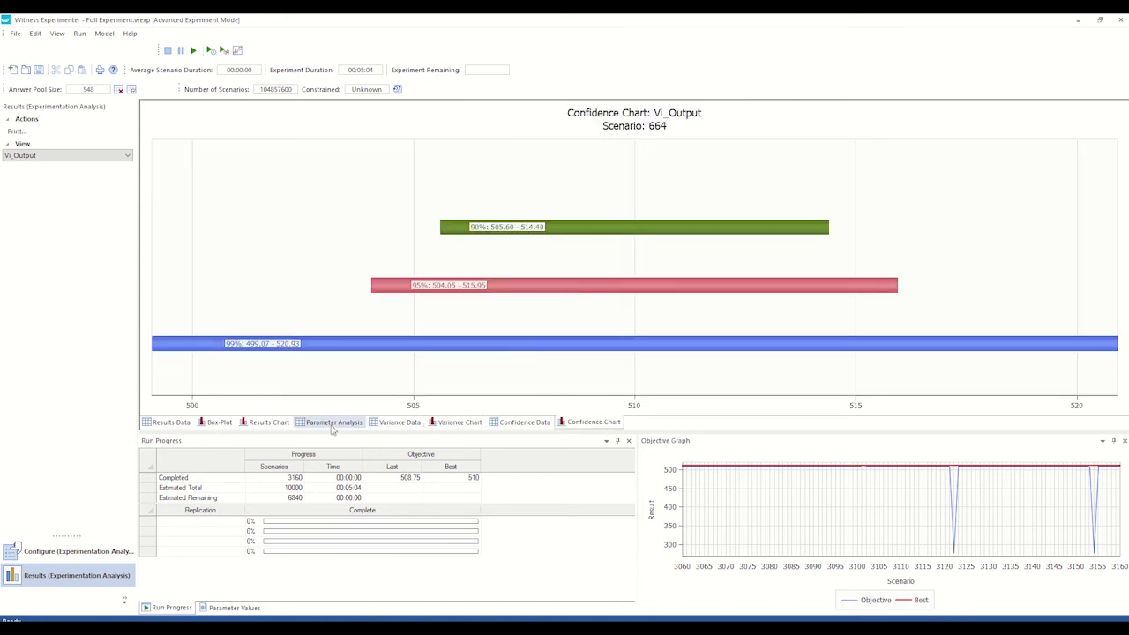
pyautogui.click(166, 423)
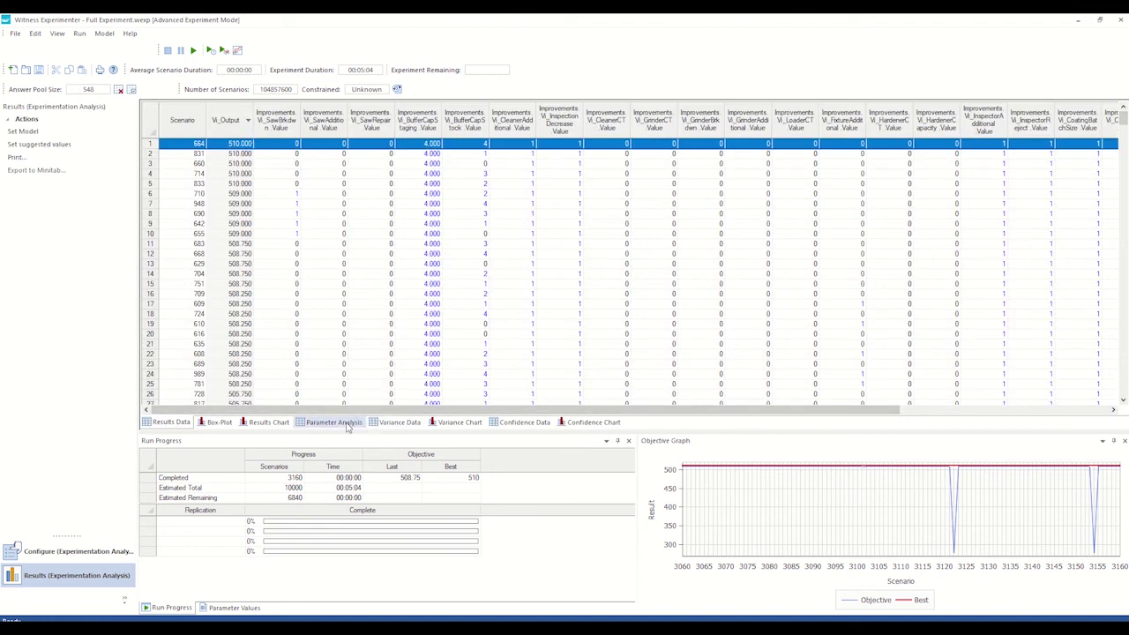
# Show the Parameter Analysis sorted by % Benefit with the Parameter column widened to full names
pyautogui.click(348, 423)
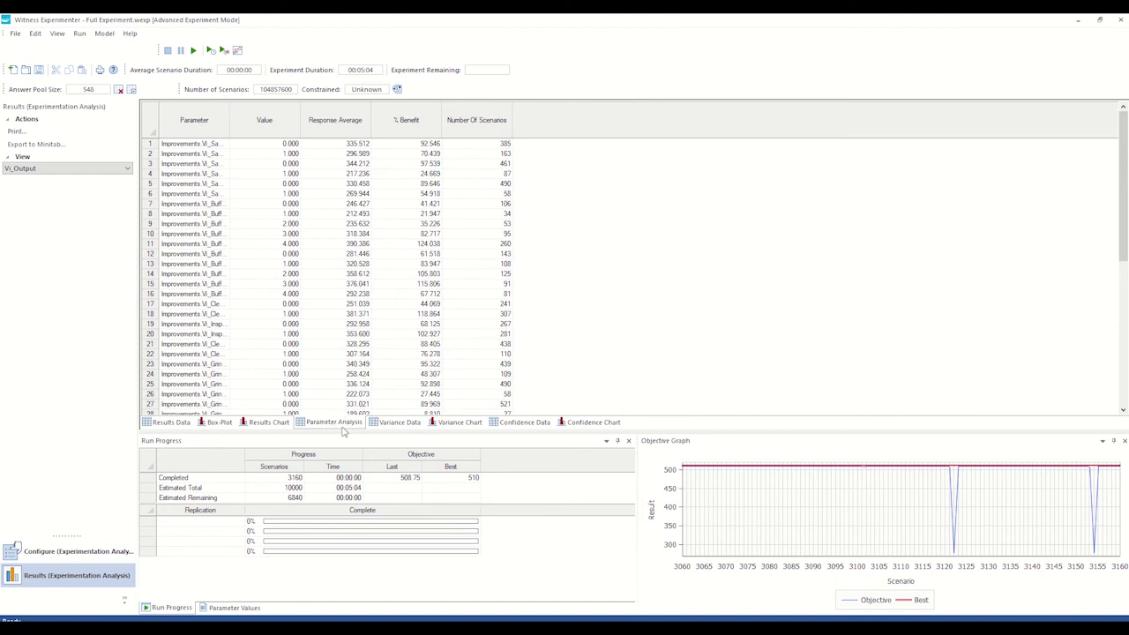
pyautogui.click(415, 124)
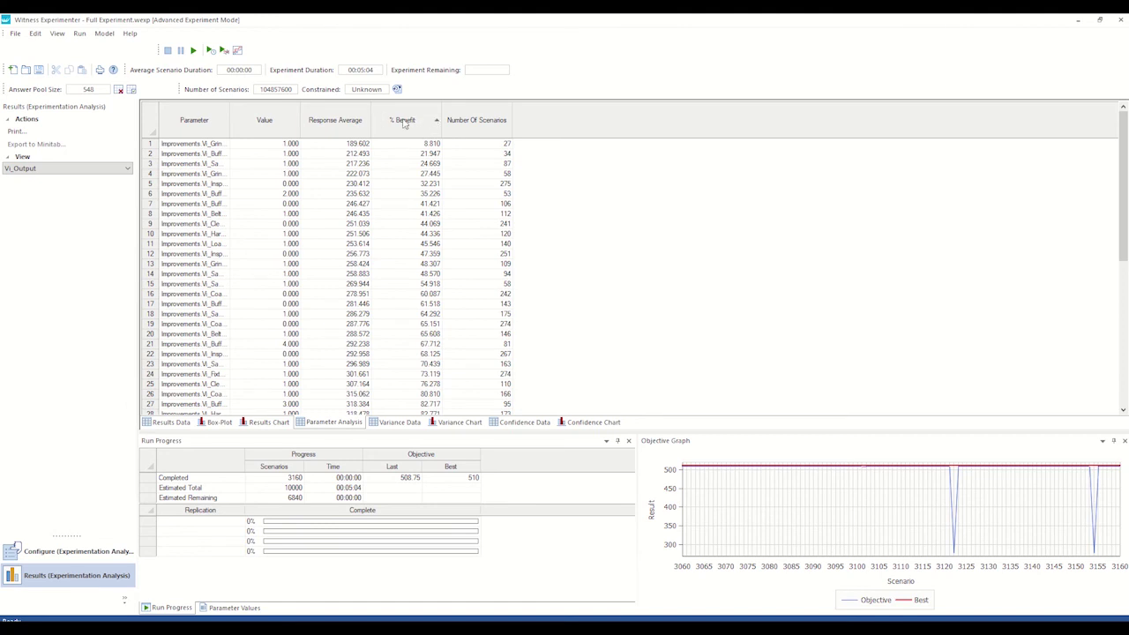
pyautogui.click(406, 123)
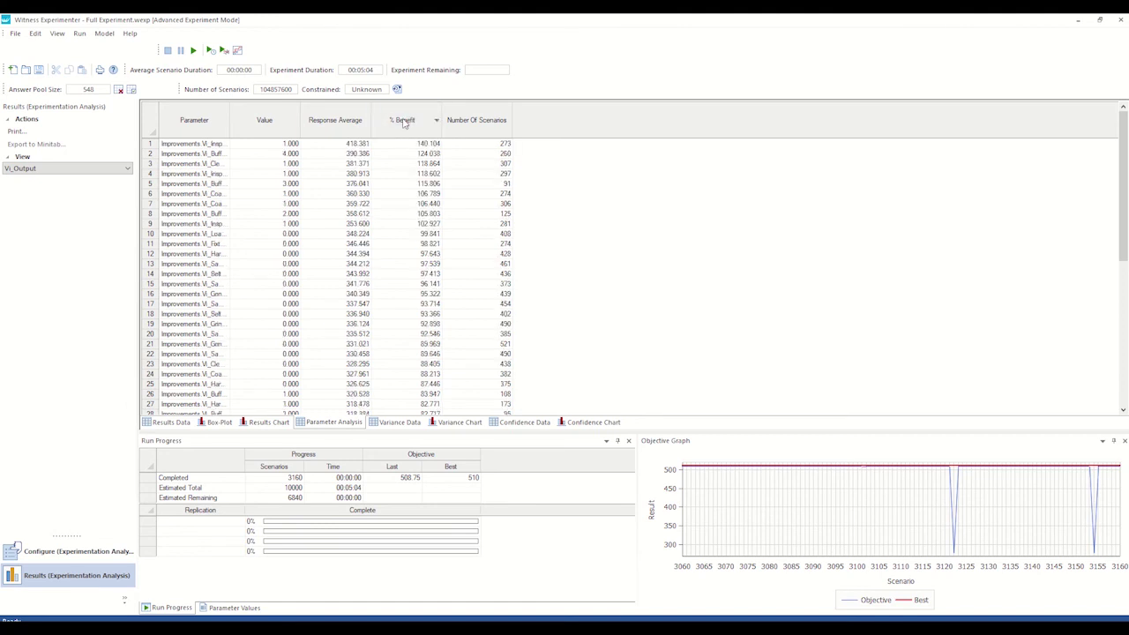
pyautogui.doubleClick(230, 123)
pyautogui.moveTo(338, 124)
pyautogui.mouseDown()
pyautogui.moveTo(371, 124)
pyautogui.moveTo(357, 125)
pyautogui.mouseUp()
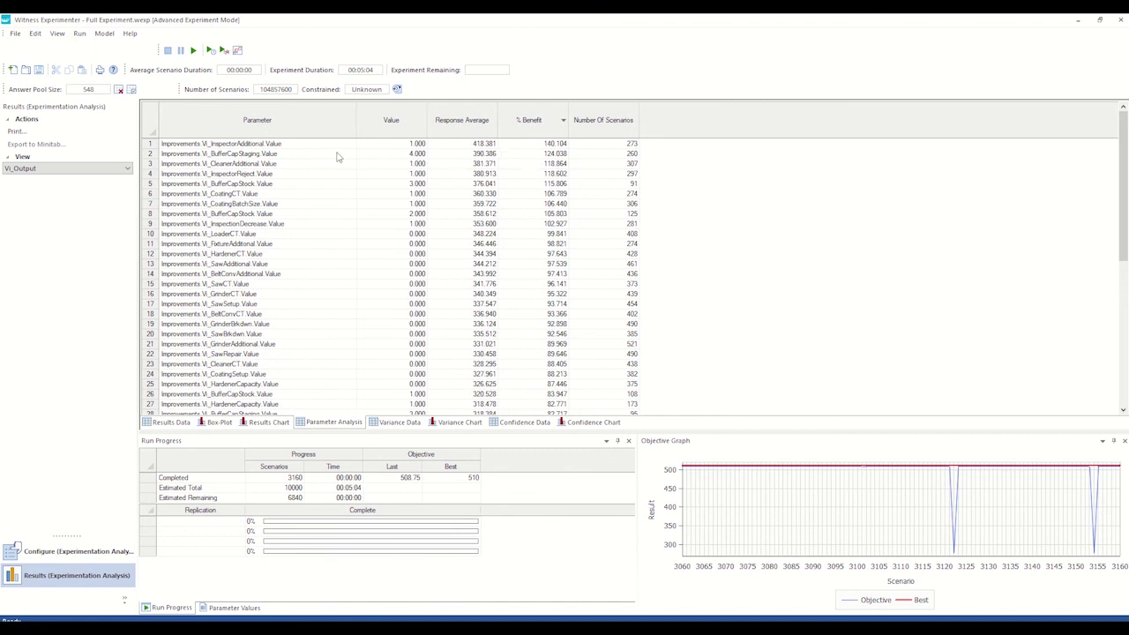
# Re-sort % Benefit lowest first and select the eleven lowest-benefit parameter rows
pyautogui.click(227, 147)
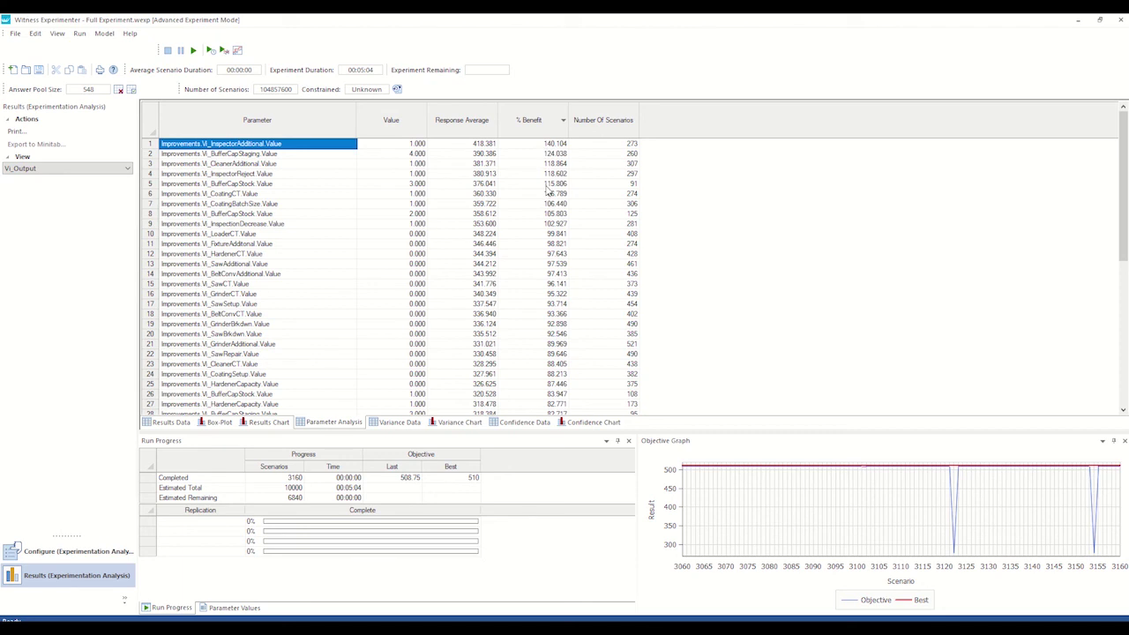
pyautogui.click(556, 125)
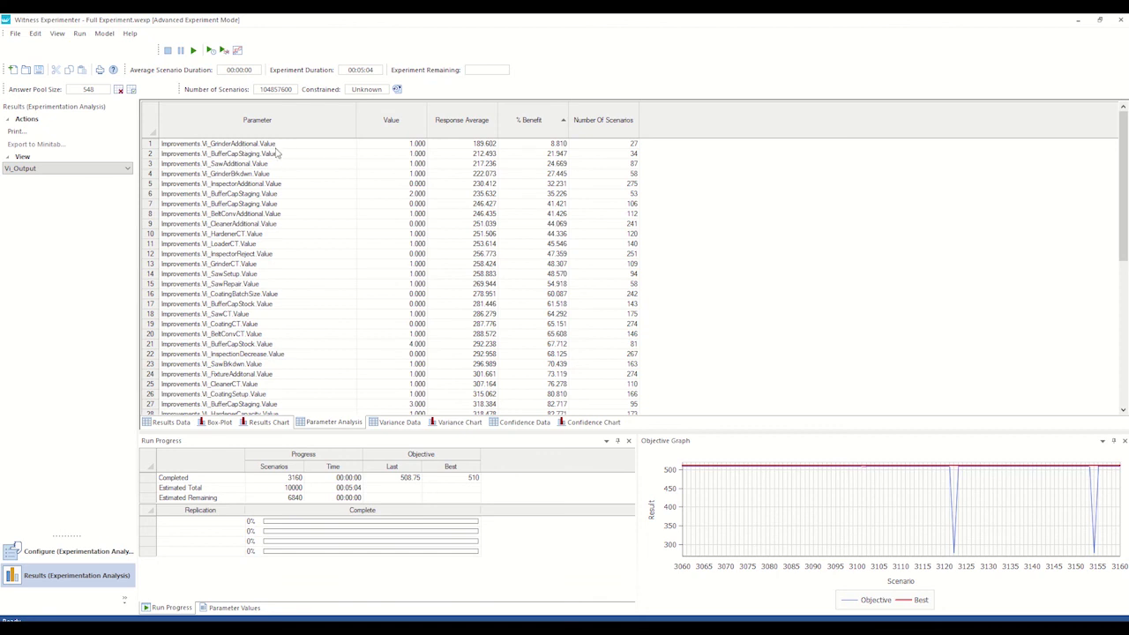
pyautogui.moveTo(279, 148); pyautogui.dragTo(501, 245)
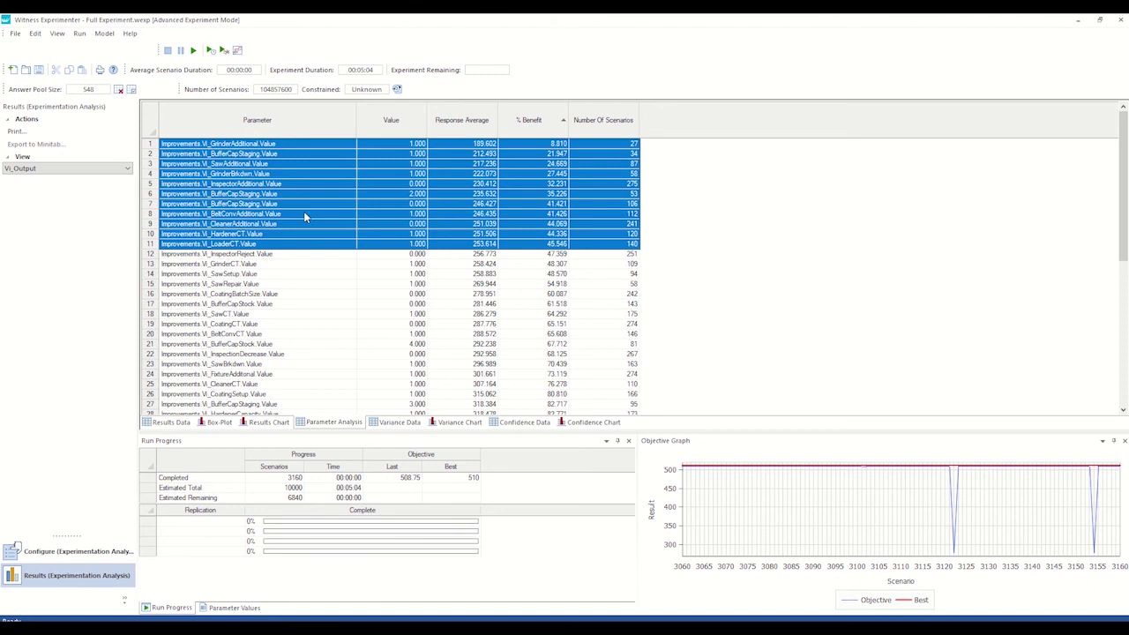